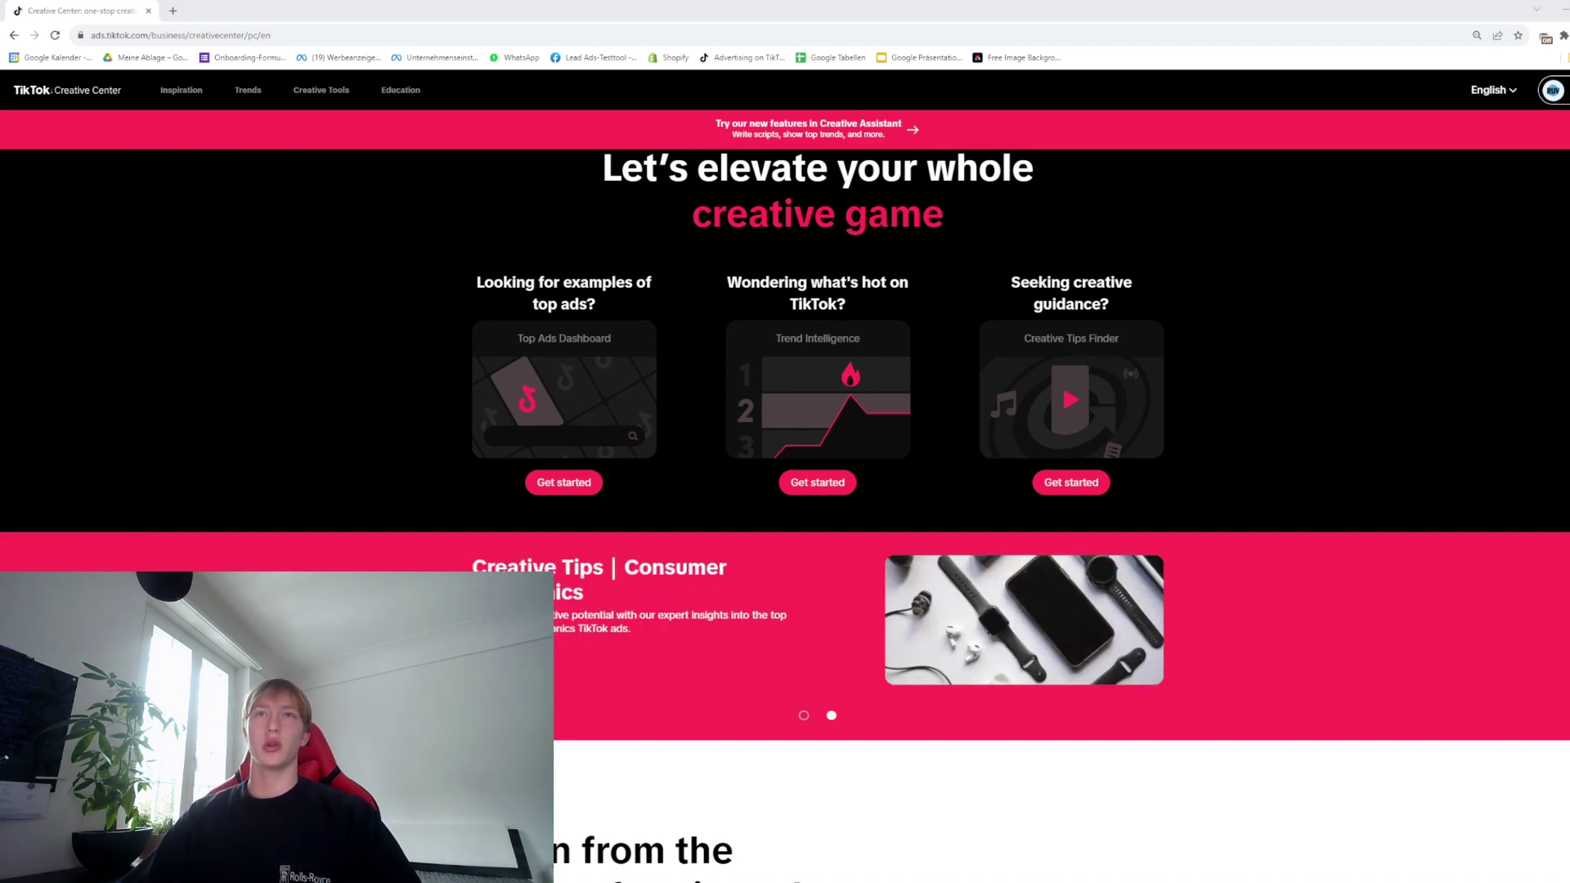
# Step: Open the Top Ads dashboard, search for "pheremone perfume", and limit the results to the last 7 days
pyautogui.moveTo(180, 91)
pyautogui.click(209, 135)
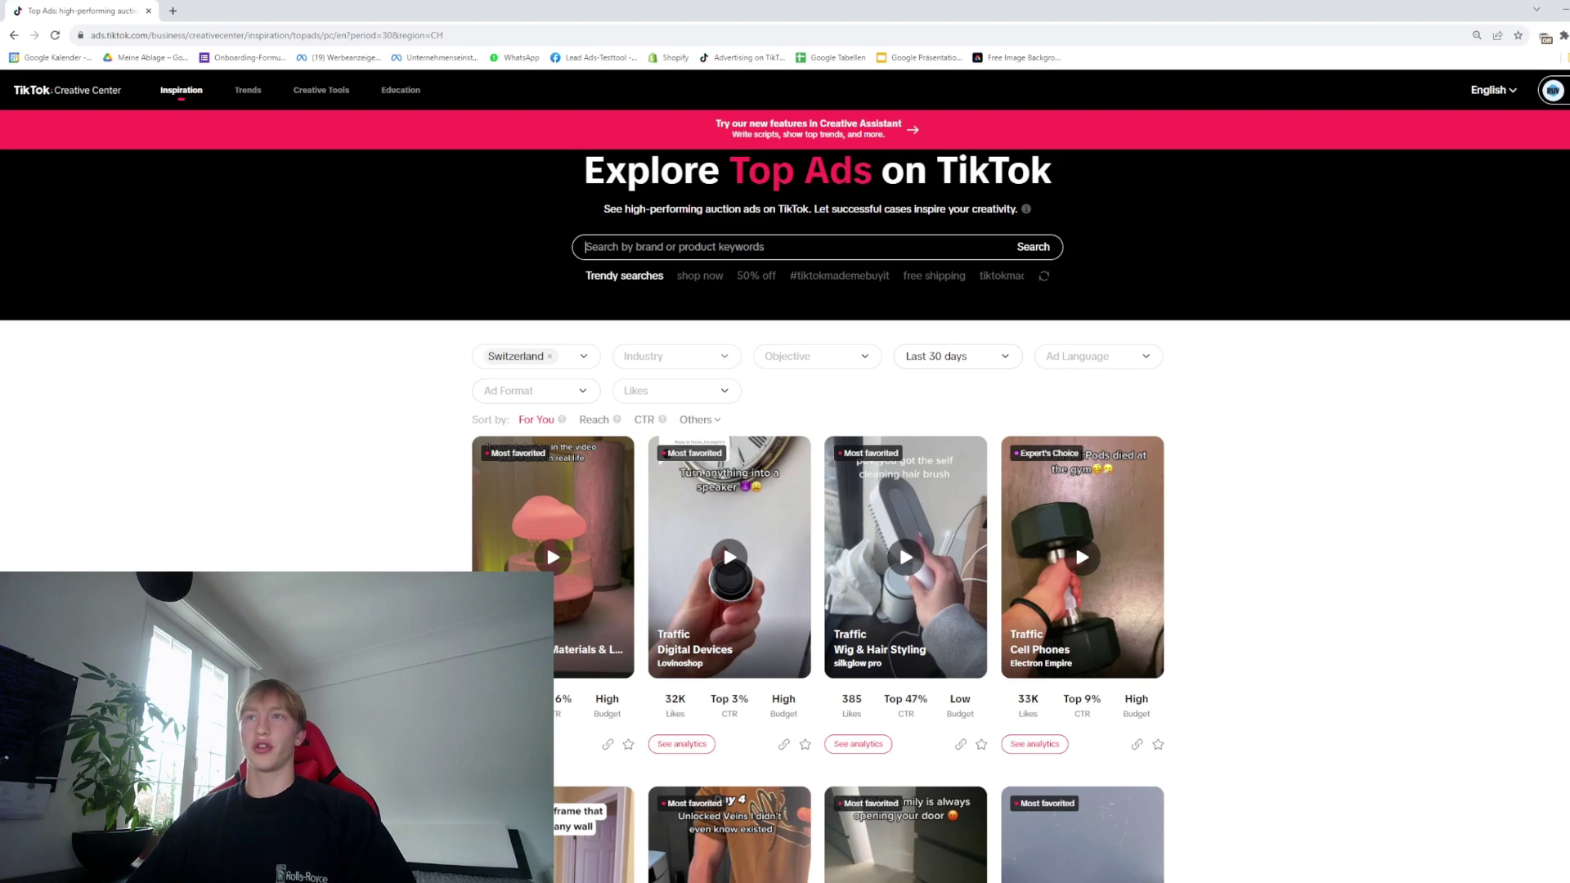
pyautogui.write('pheremone perfume')
pyautogui.press('Return')
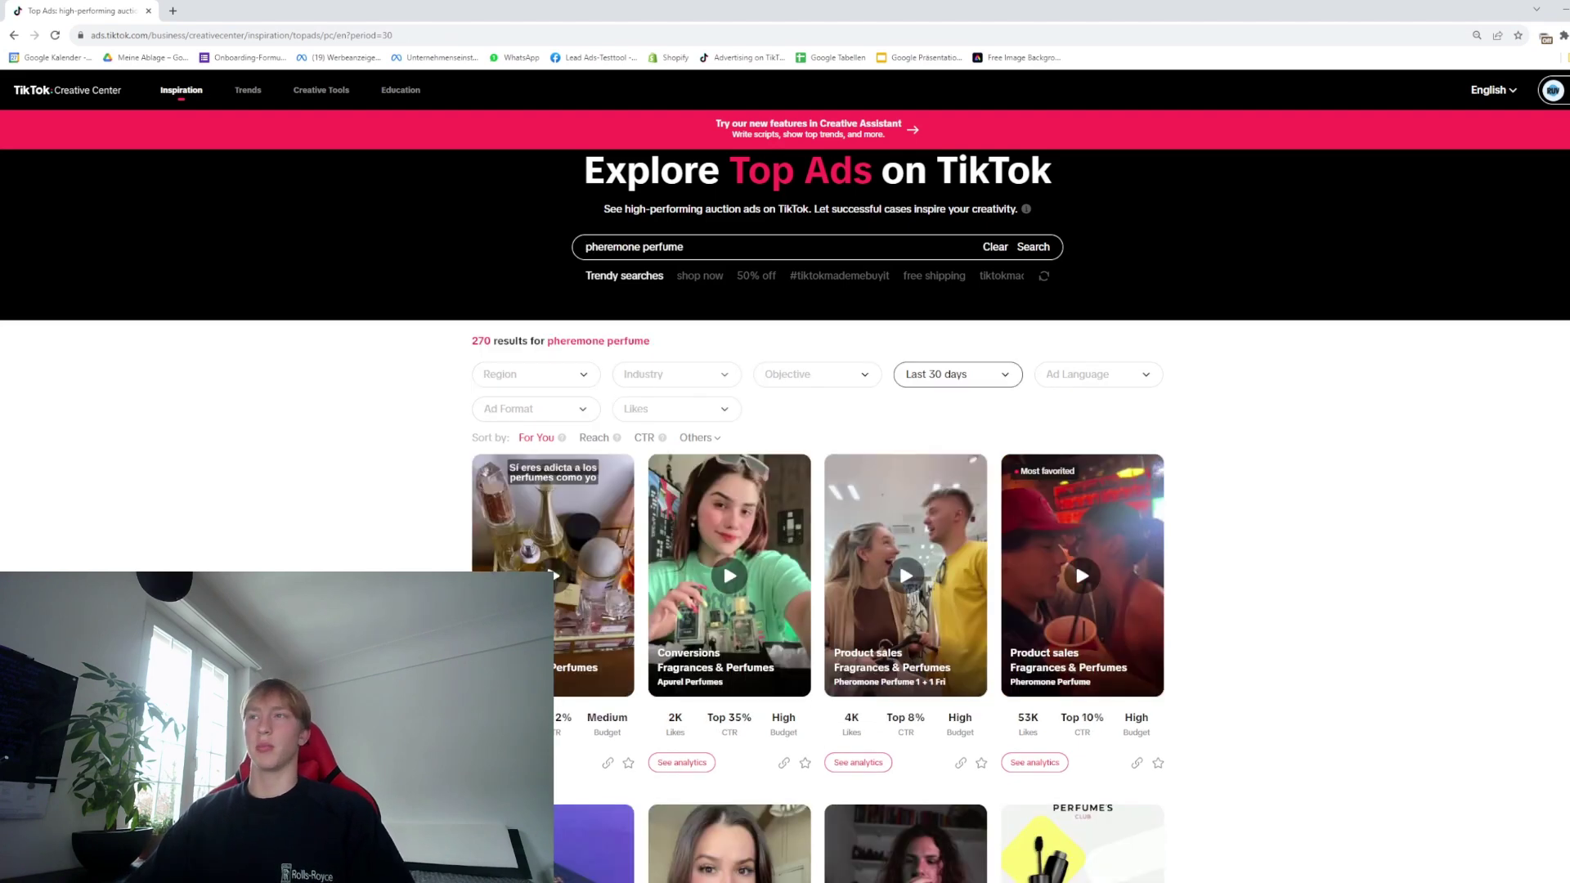
pyautogui.click(956, 374)
pyautogui.click(934, 408)
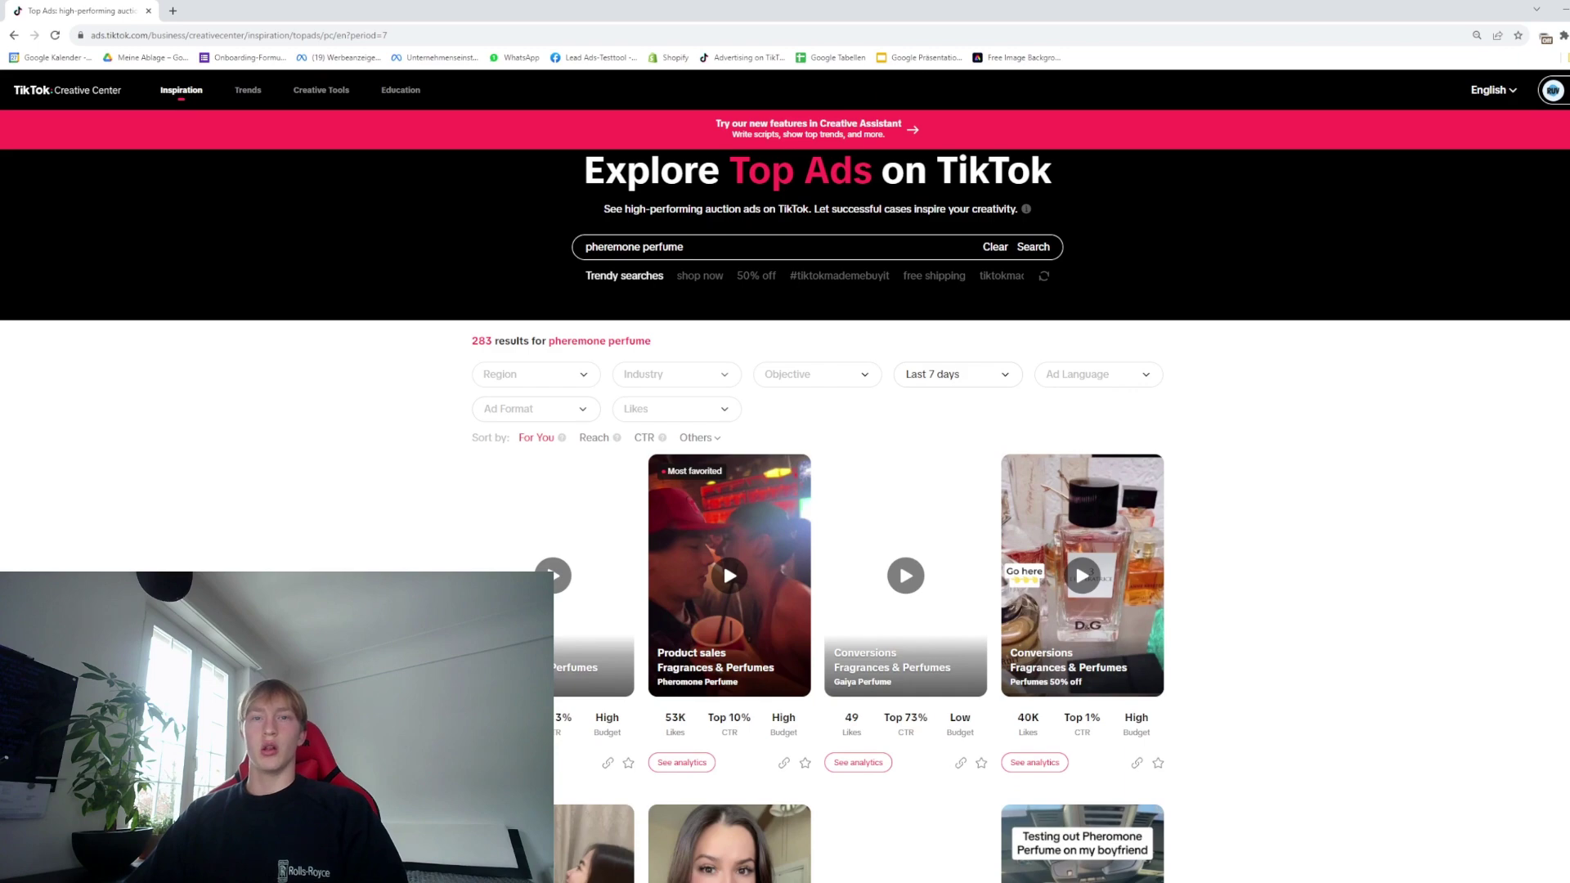
# Step: Browse the perfume ads in the Top Ads results, comparing their creatives, likes, CTR and budget
pyautogui.scroll(-1, 818, 515)
pyautogui.scroll(1, 818, 515)
pyautogui.scroll(-3, 818, 515)
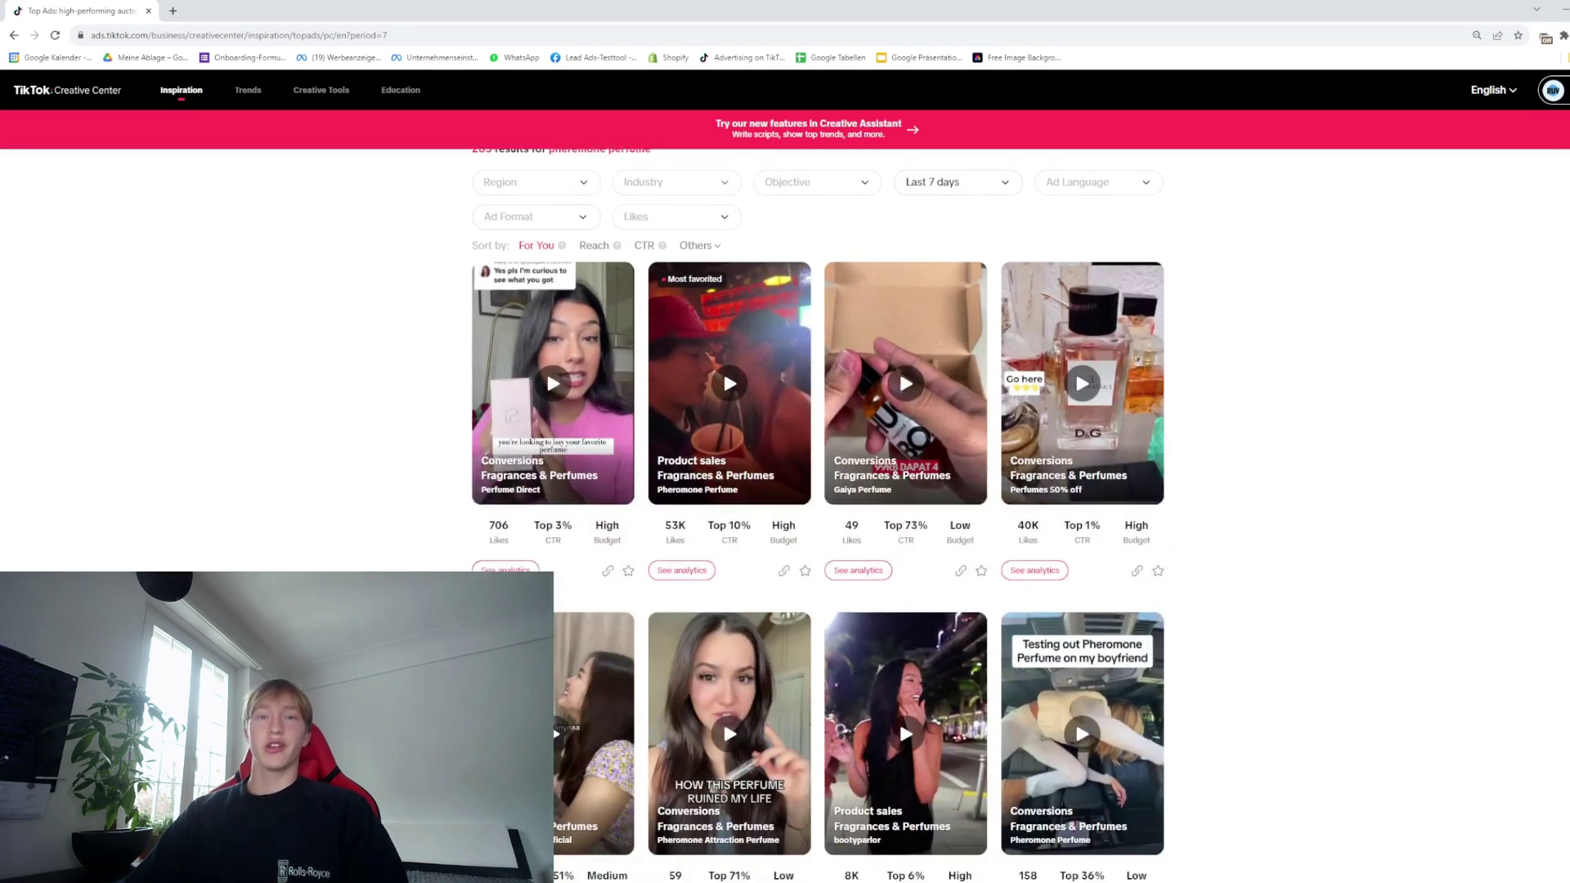
pyautogui.scroll(-2, 818, 515)
pyautogui.scroll(-2, 546, 493)
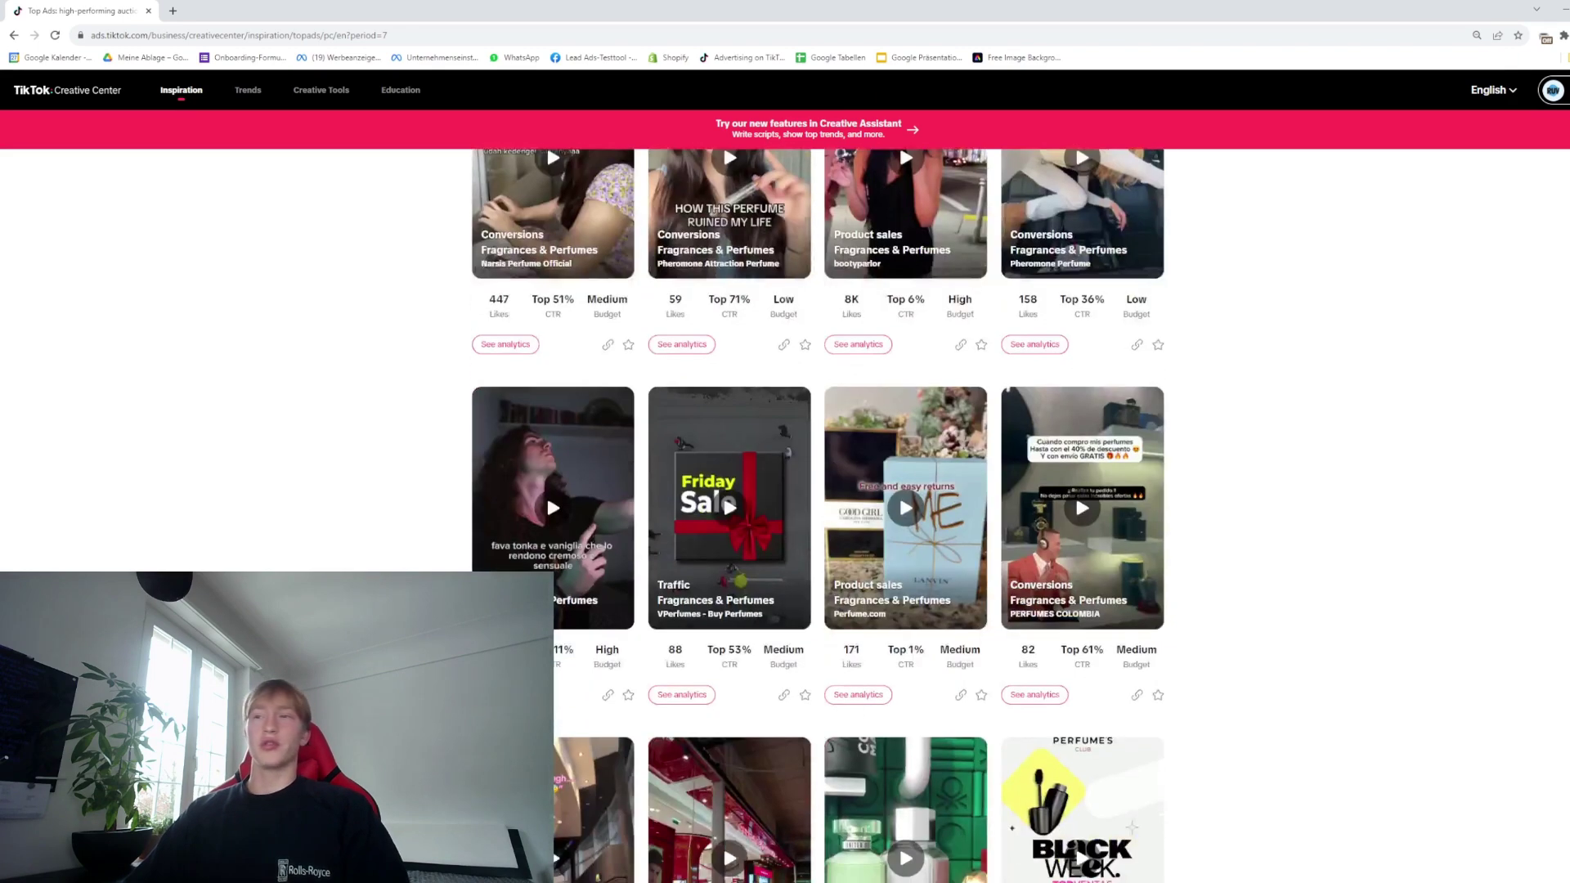
pyautogui.scroll(4, 546, 493)
pyautogui.scroll(-2, 546, 434)
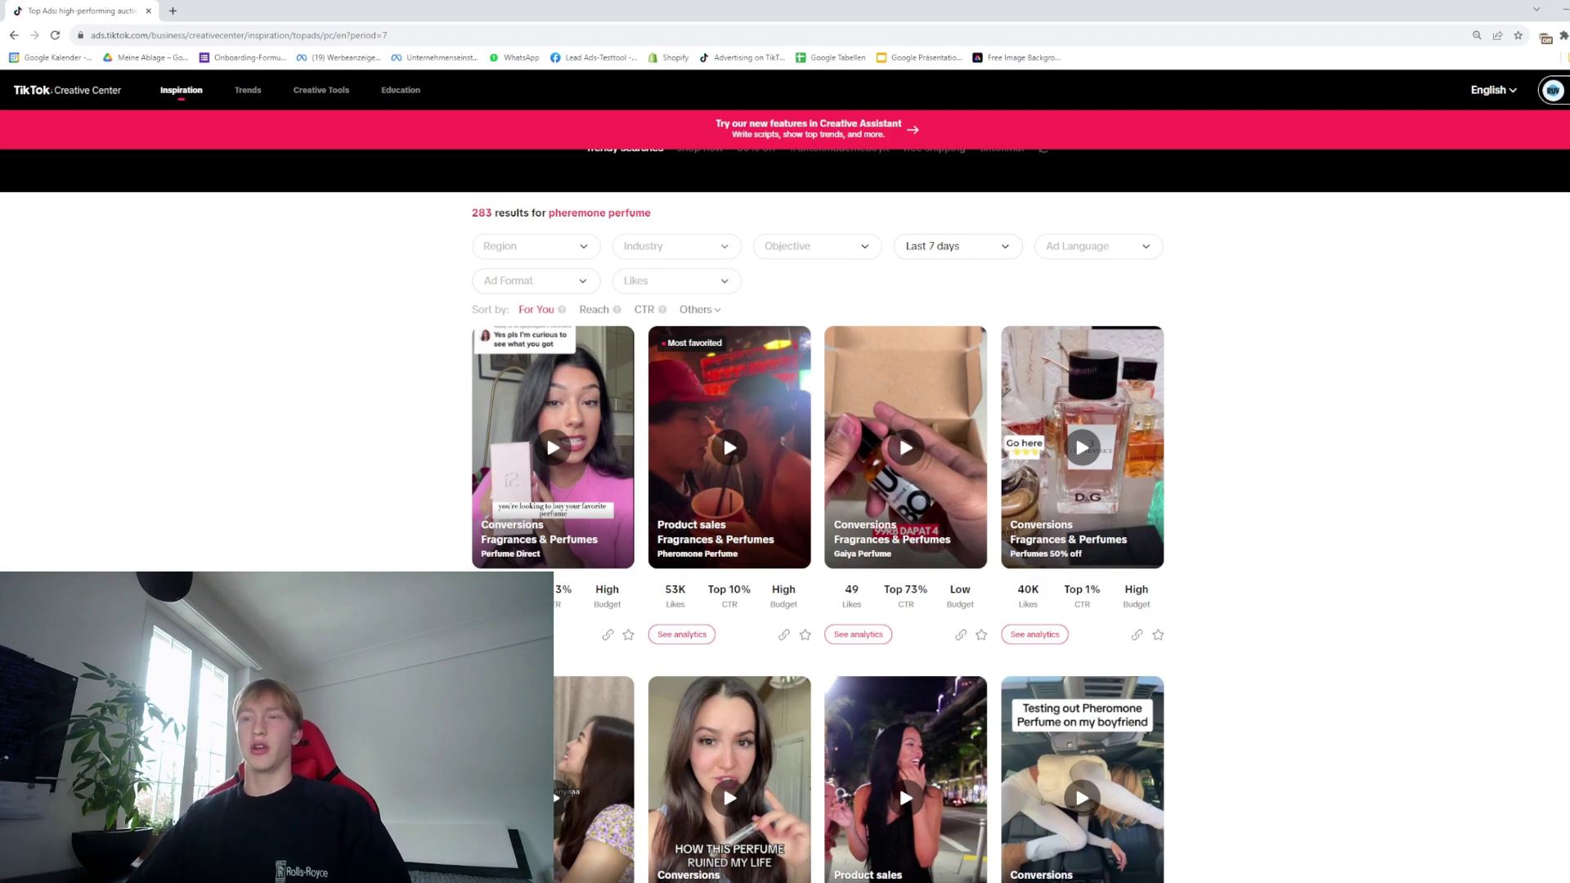
pyautogui.scroll(-5, 546, 433)
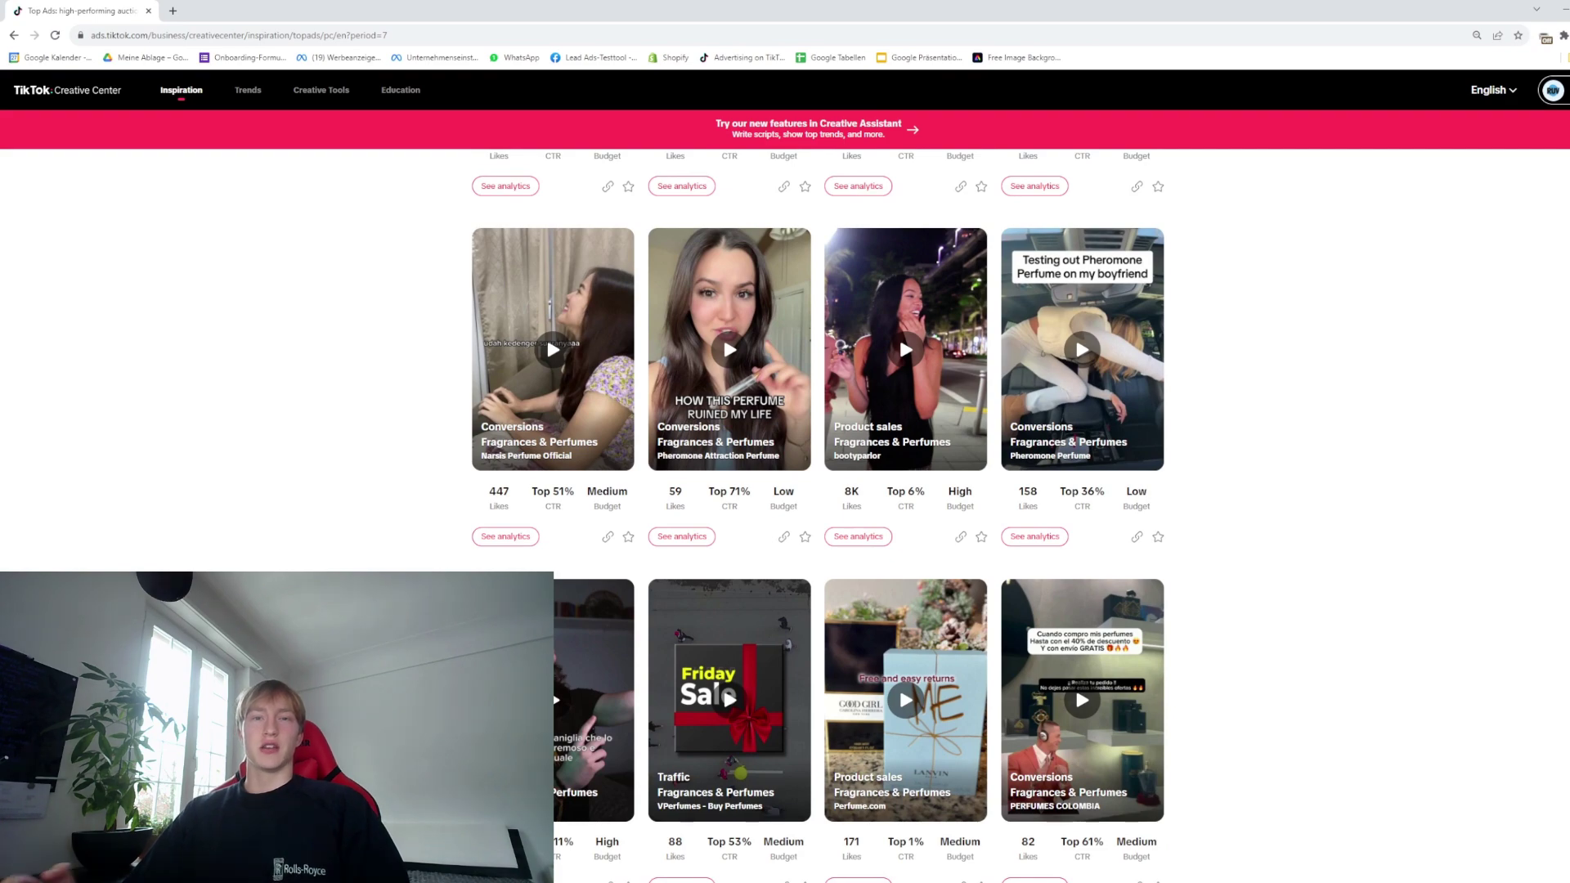
pyautogui.scroll(1, 818, 491)
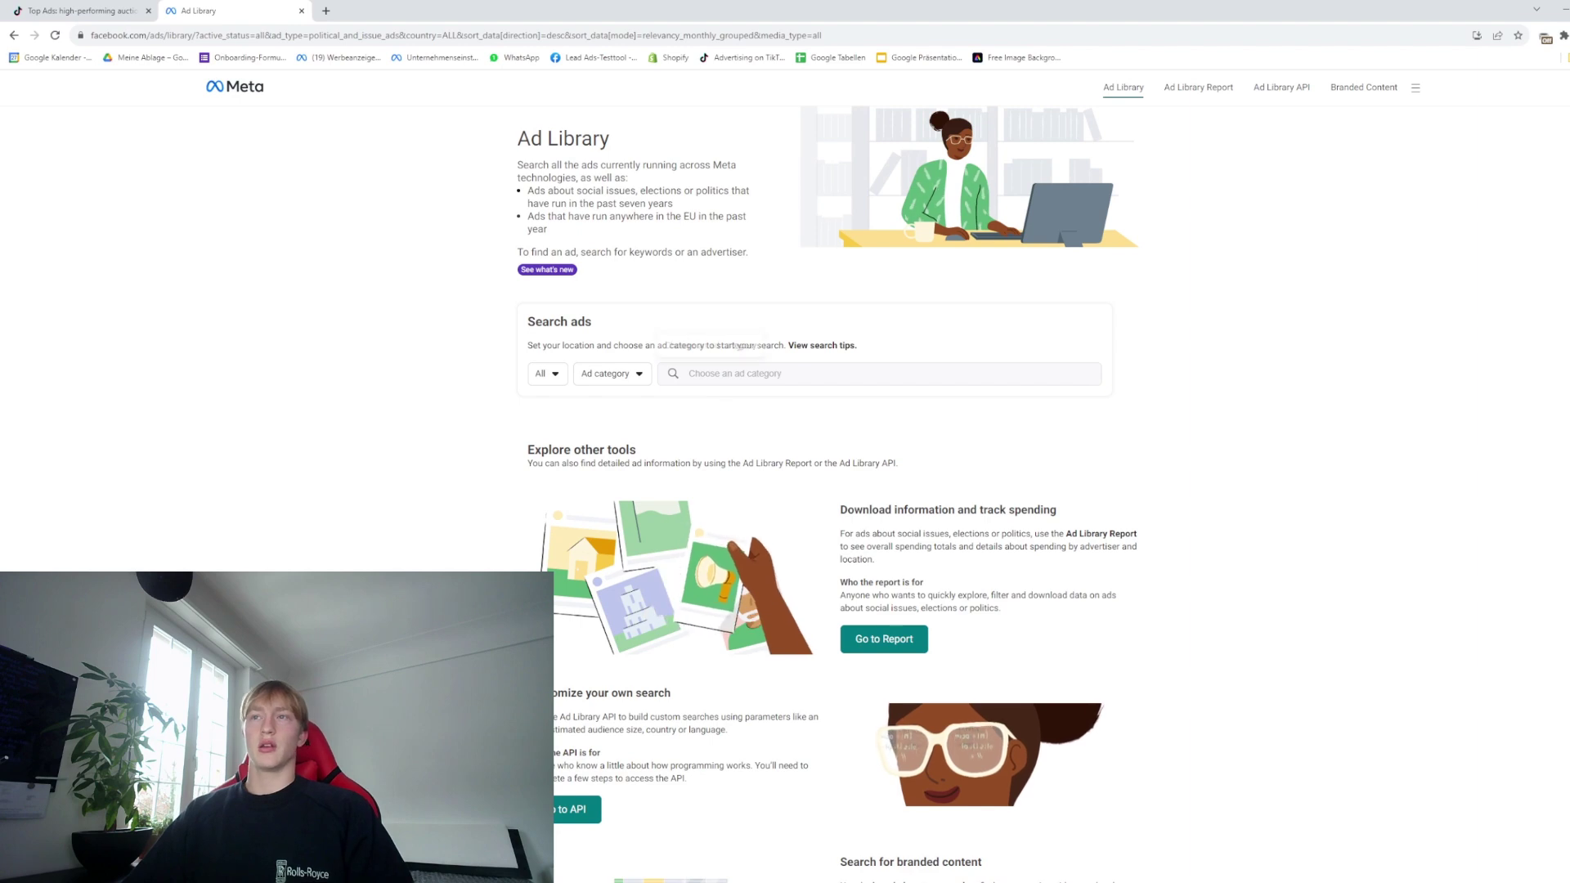
# Step: In the Meta Ad Library, search the All ads category for "pheromone perfume" and look through the matching ads
pyautogui.click(612, 374)
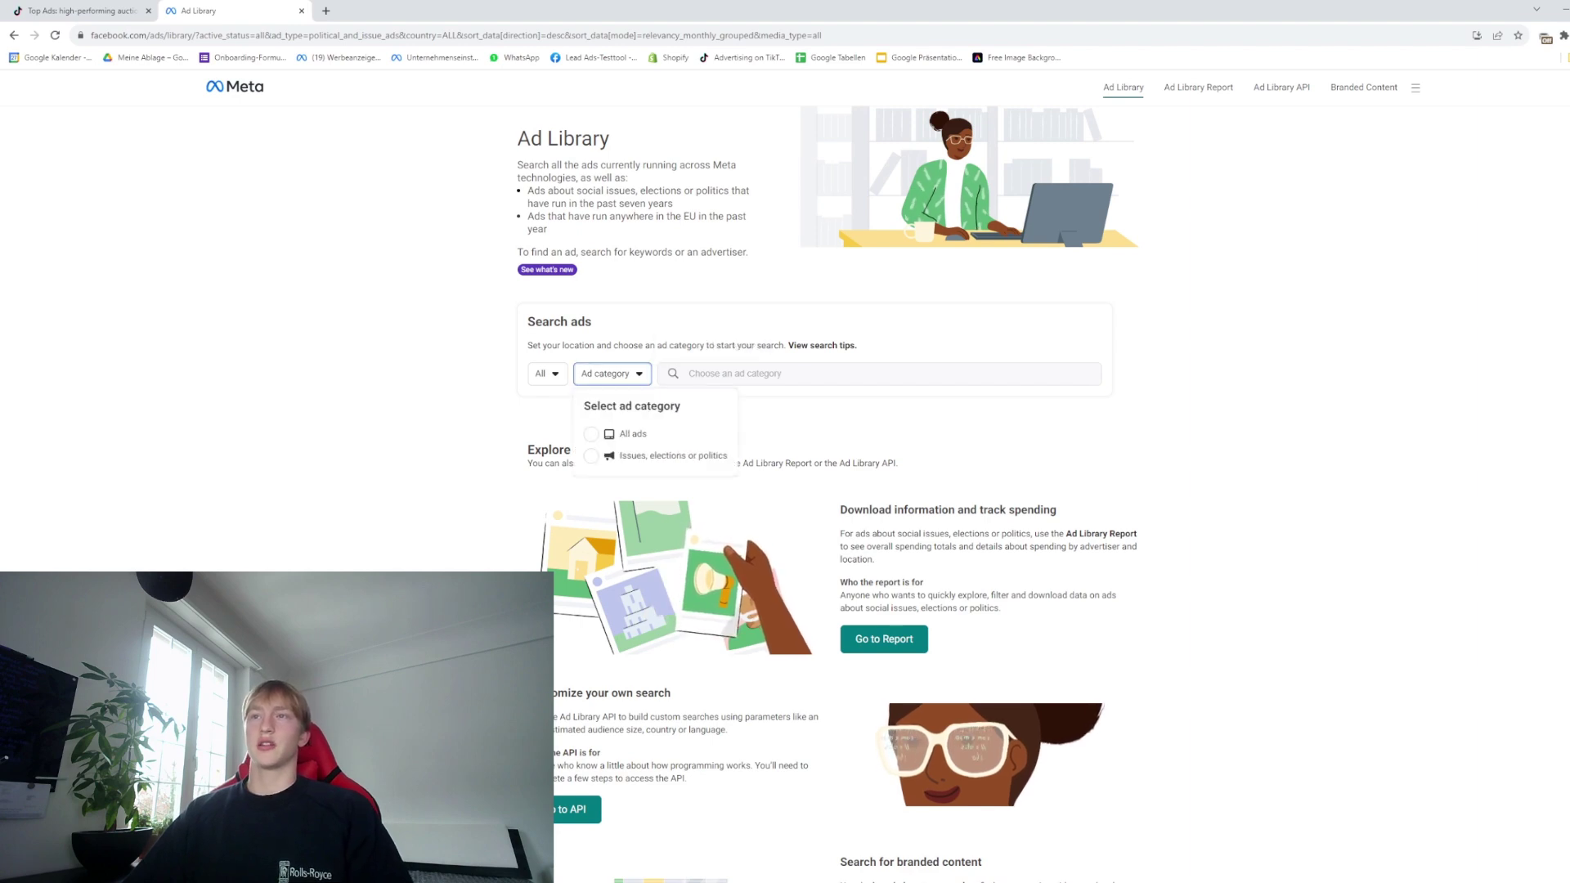
pyautogui.click(626, 433)
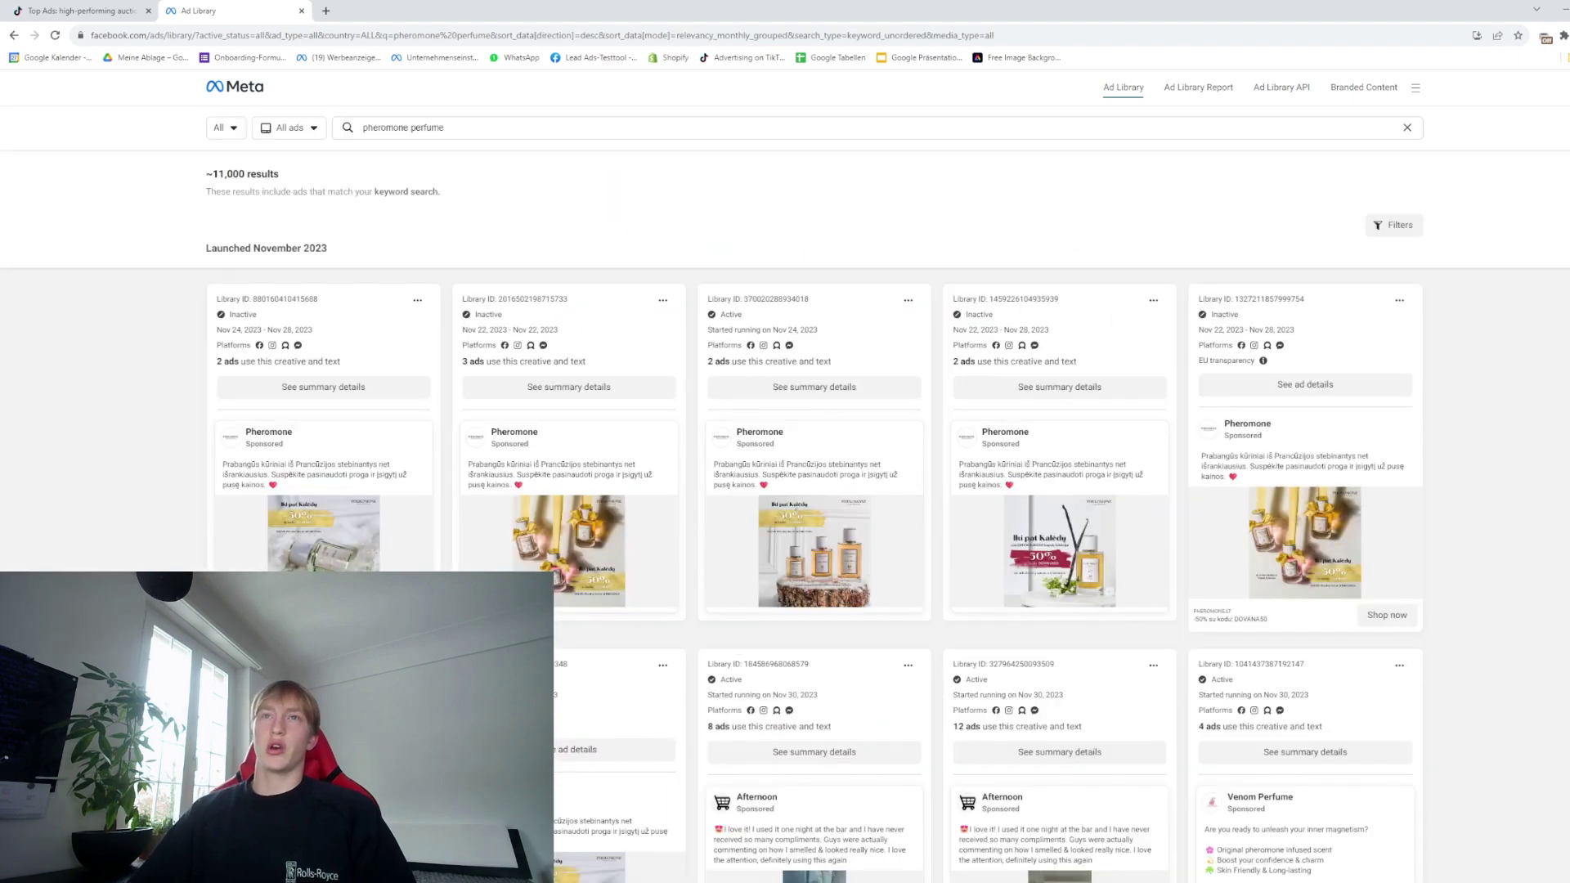
pyautogui.moveTo(206, 174); pyautogui.dragTo(280, 175)
pyautogui.click(283, 175)
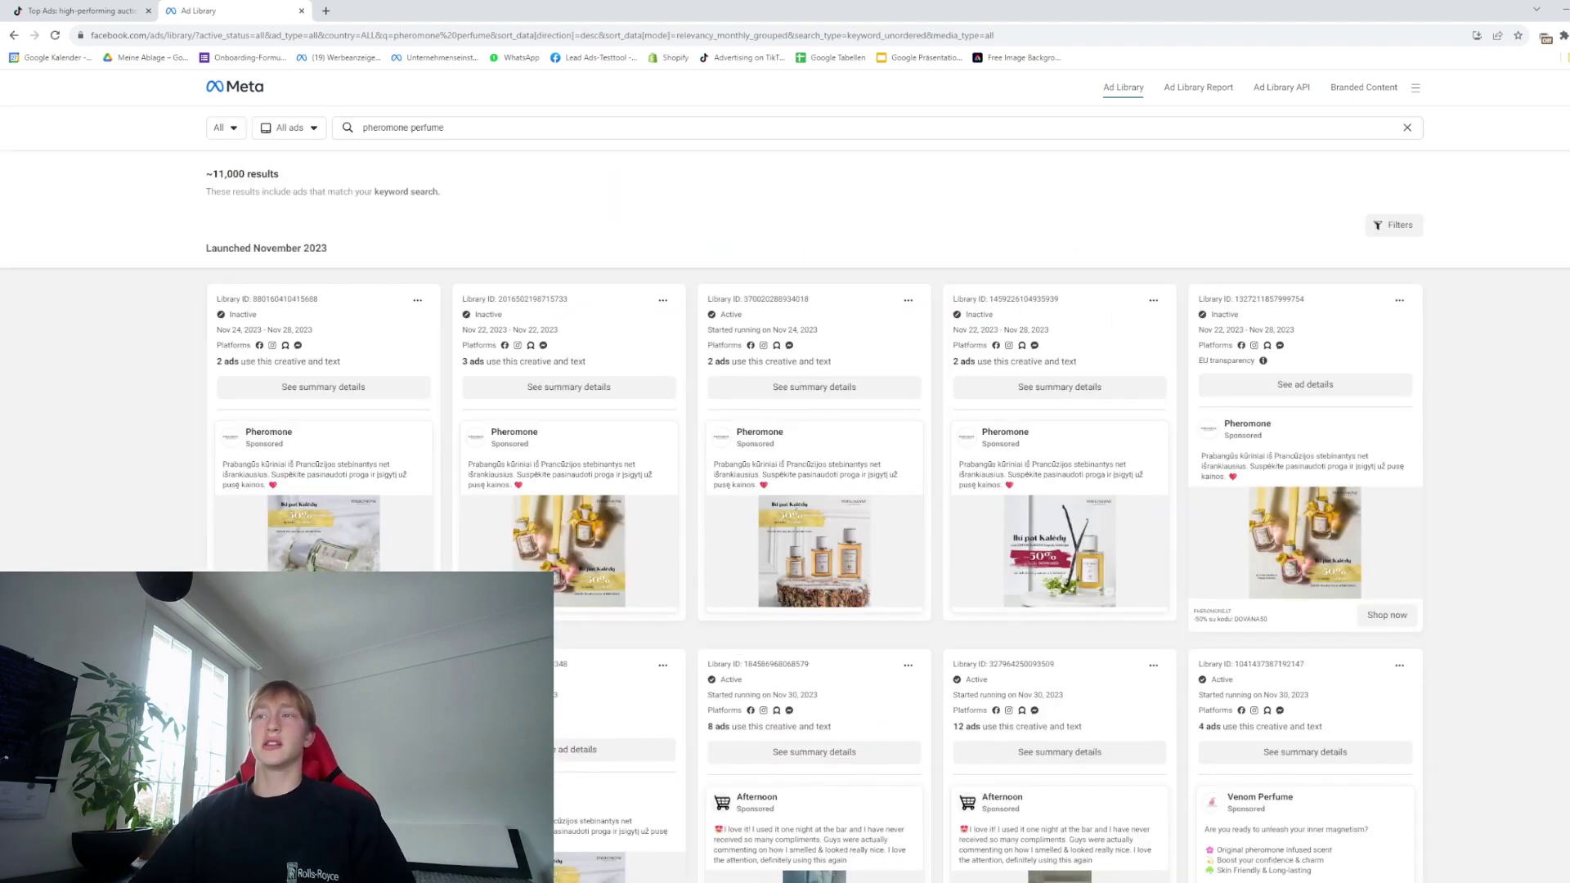
pyautogui.scroll(-5, 815, 546)
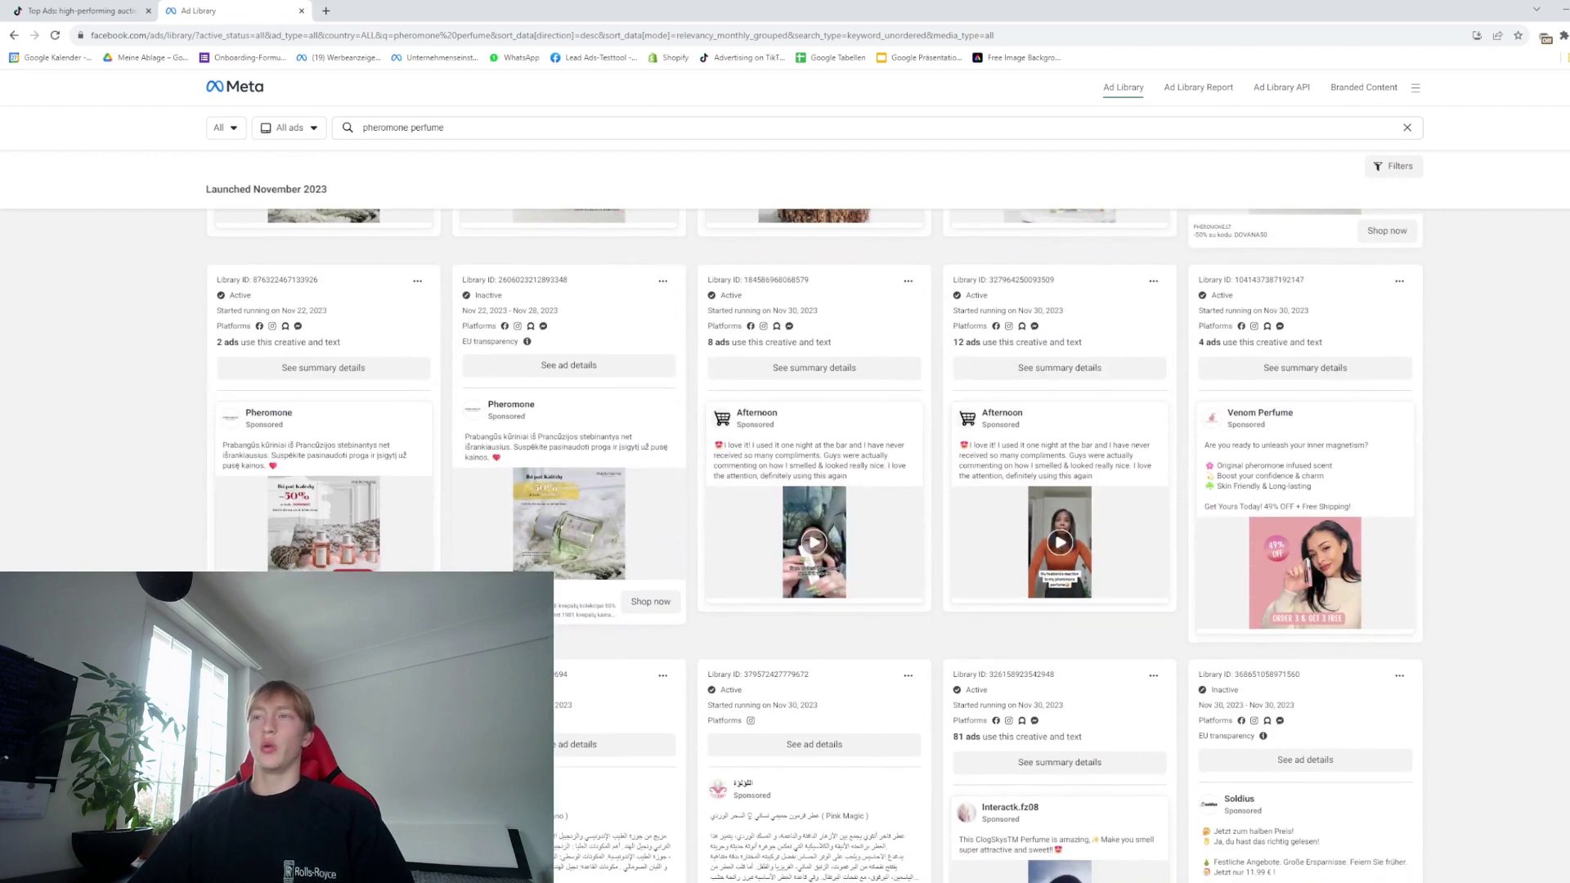
pyautogui.scroll(-2, 816, 546)
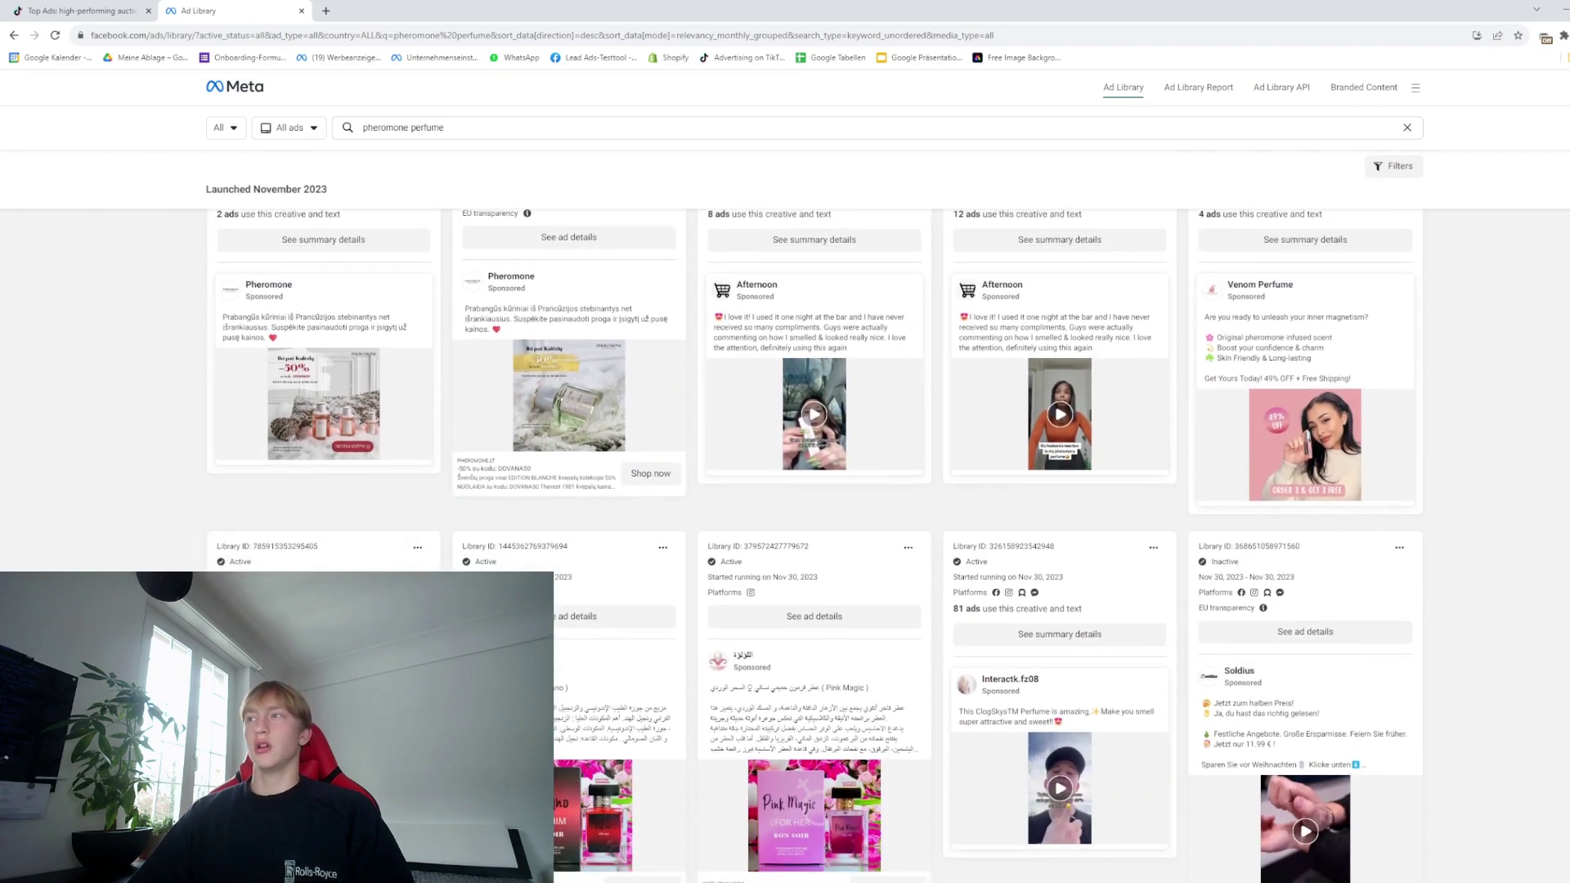
pyautogui.scroll(-10, 815, 545)
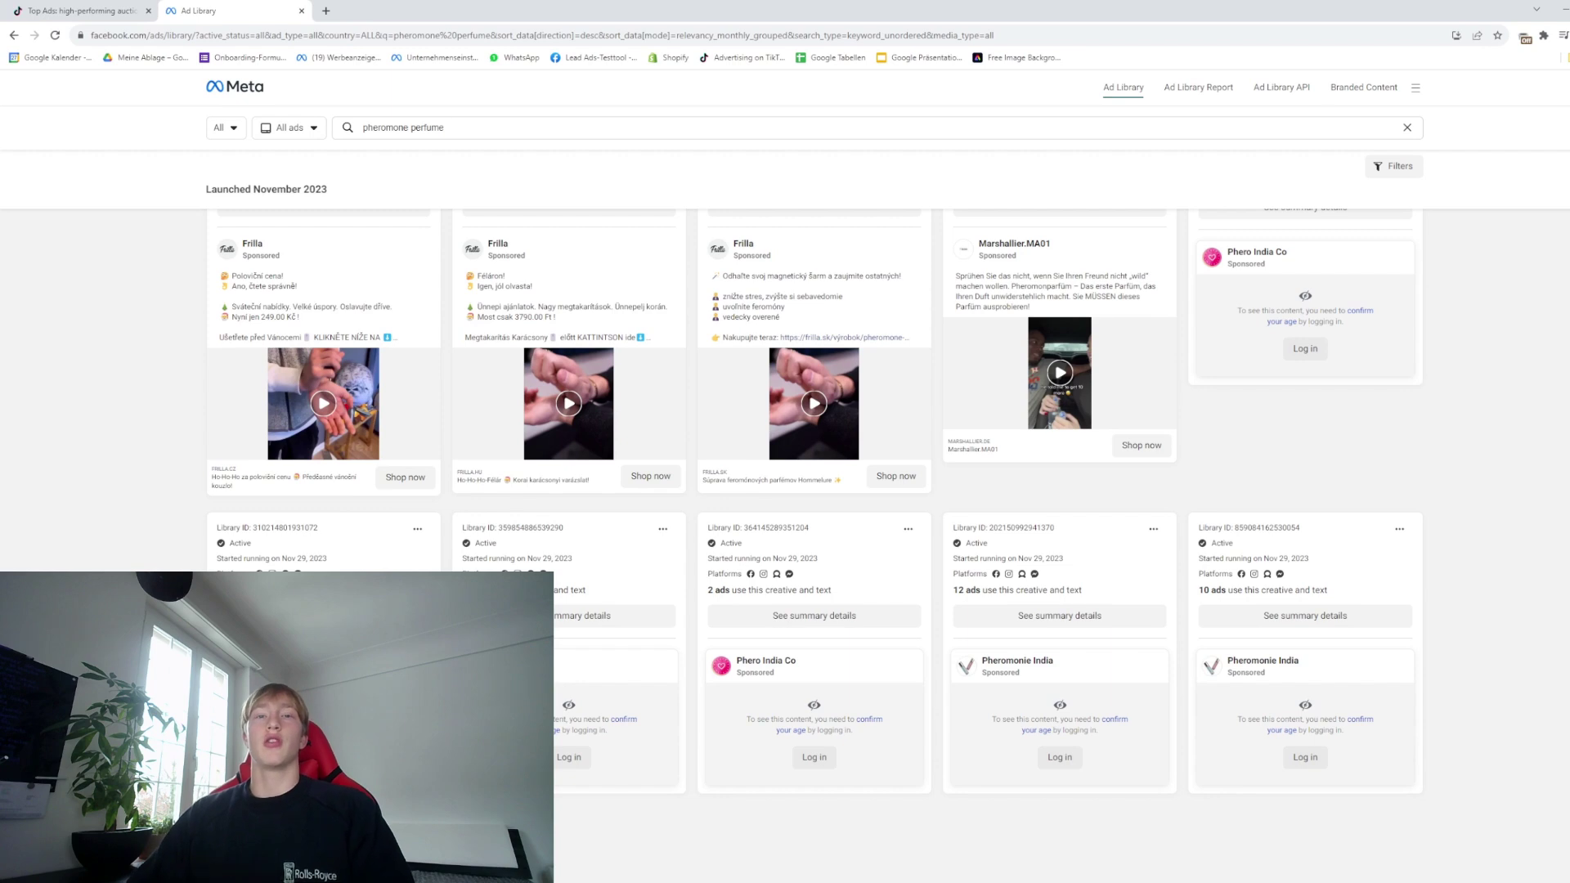
pyautogui.scroll(5, 814, 491)
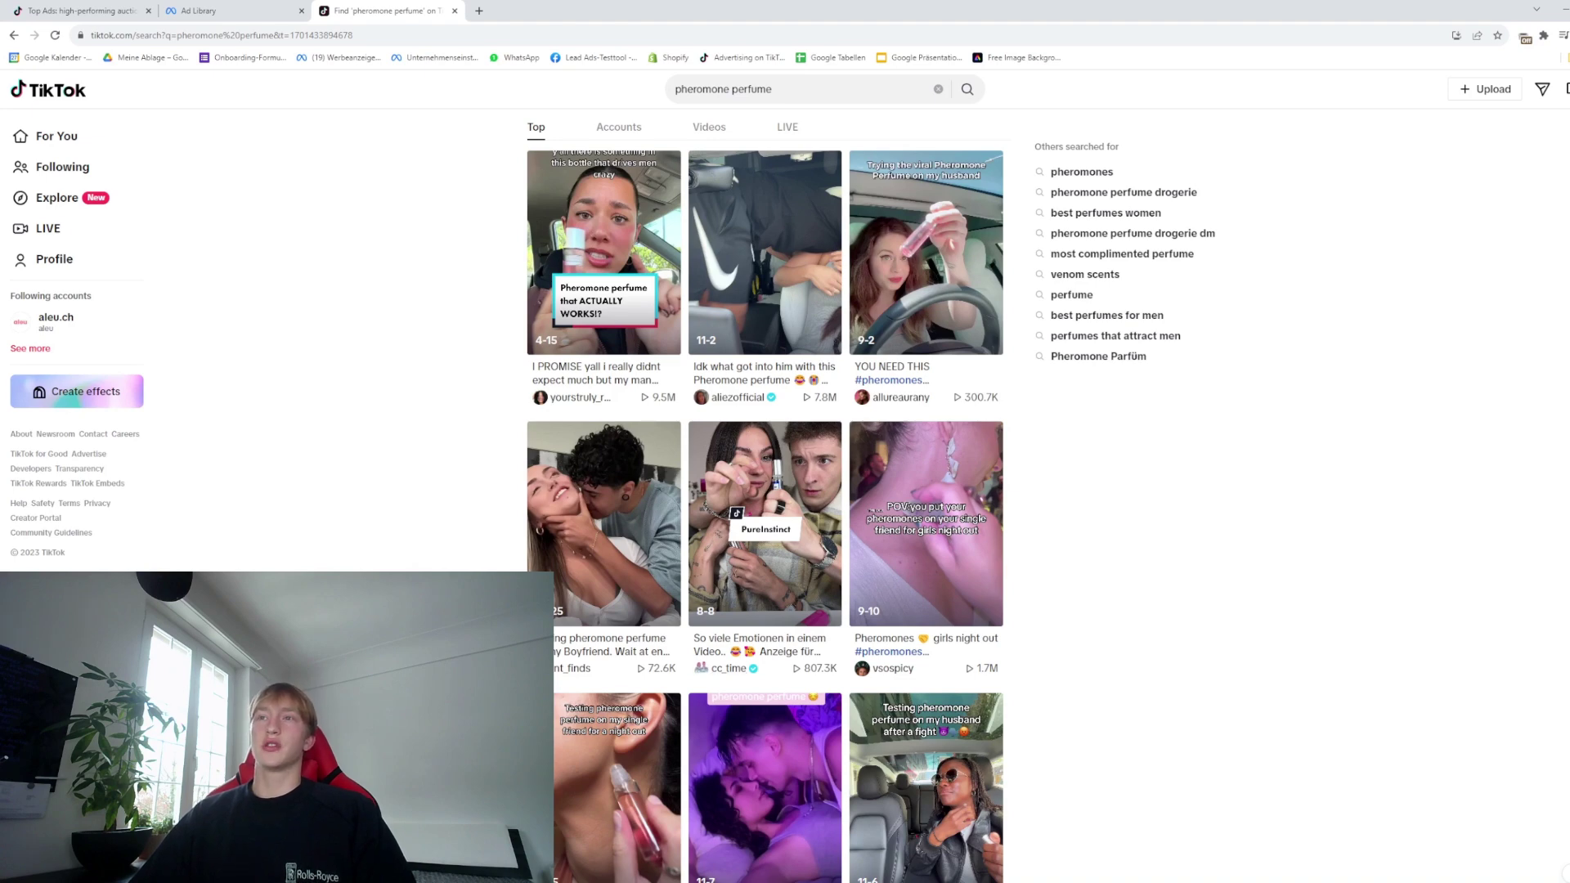
# Step: Look over the TikTok search results for "pheromone perfume" and open the snaptik.app downloader in a new tab
pyautogui.scroll(-3, 766, 507)
pyautogui.scroll(3, 765, 507)
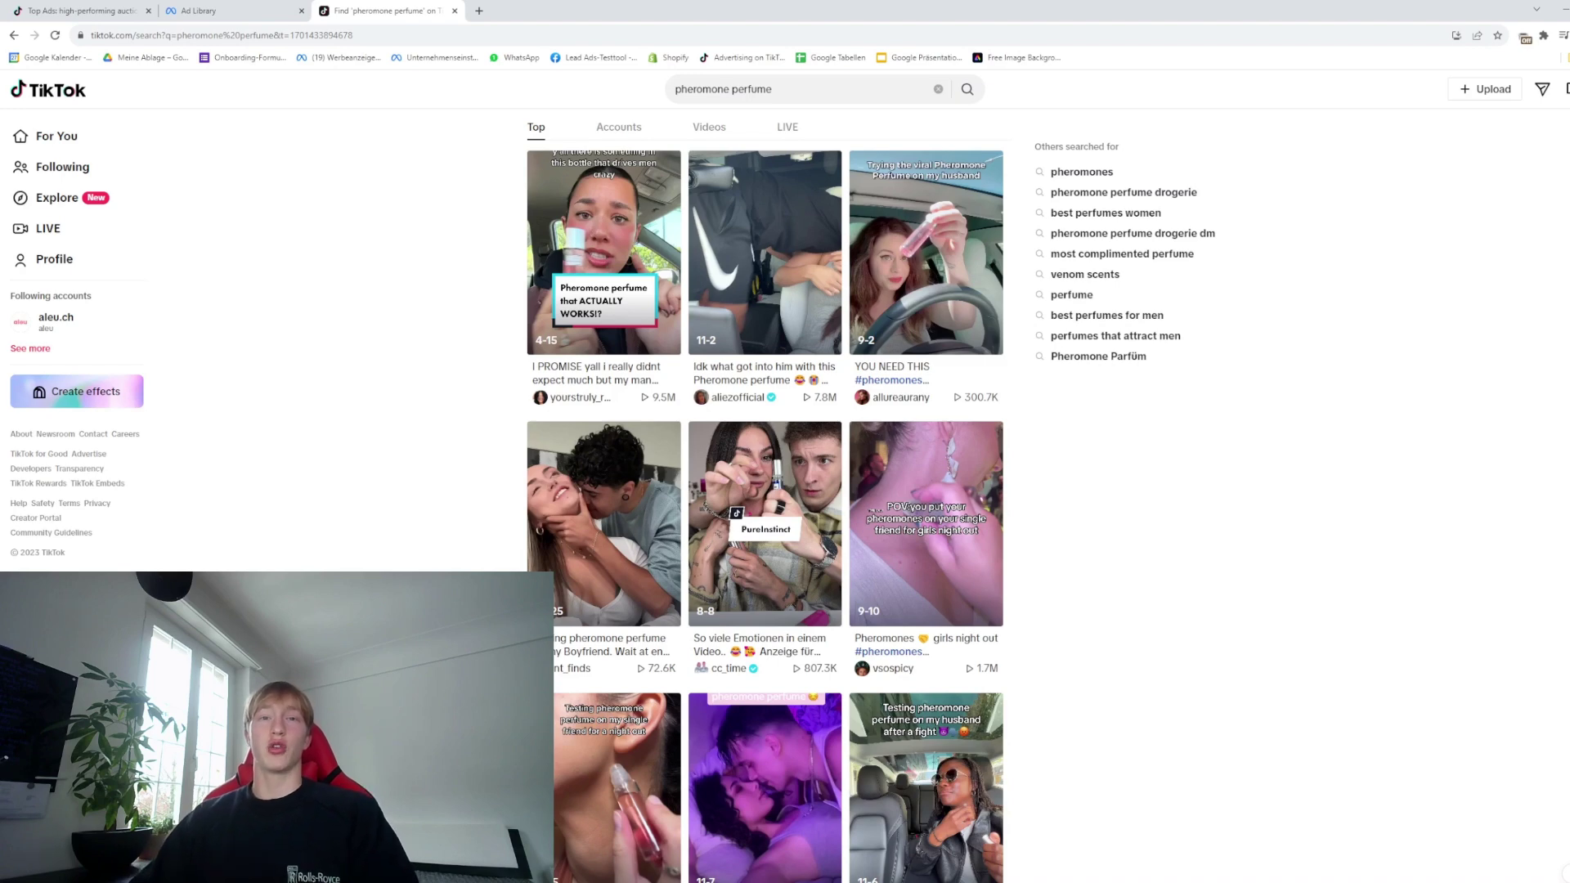
pyautogui.hotkey('ctrl', 't')
pyautogui.write('snaptik')
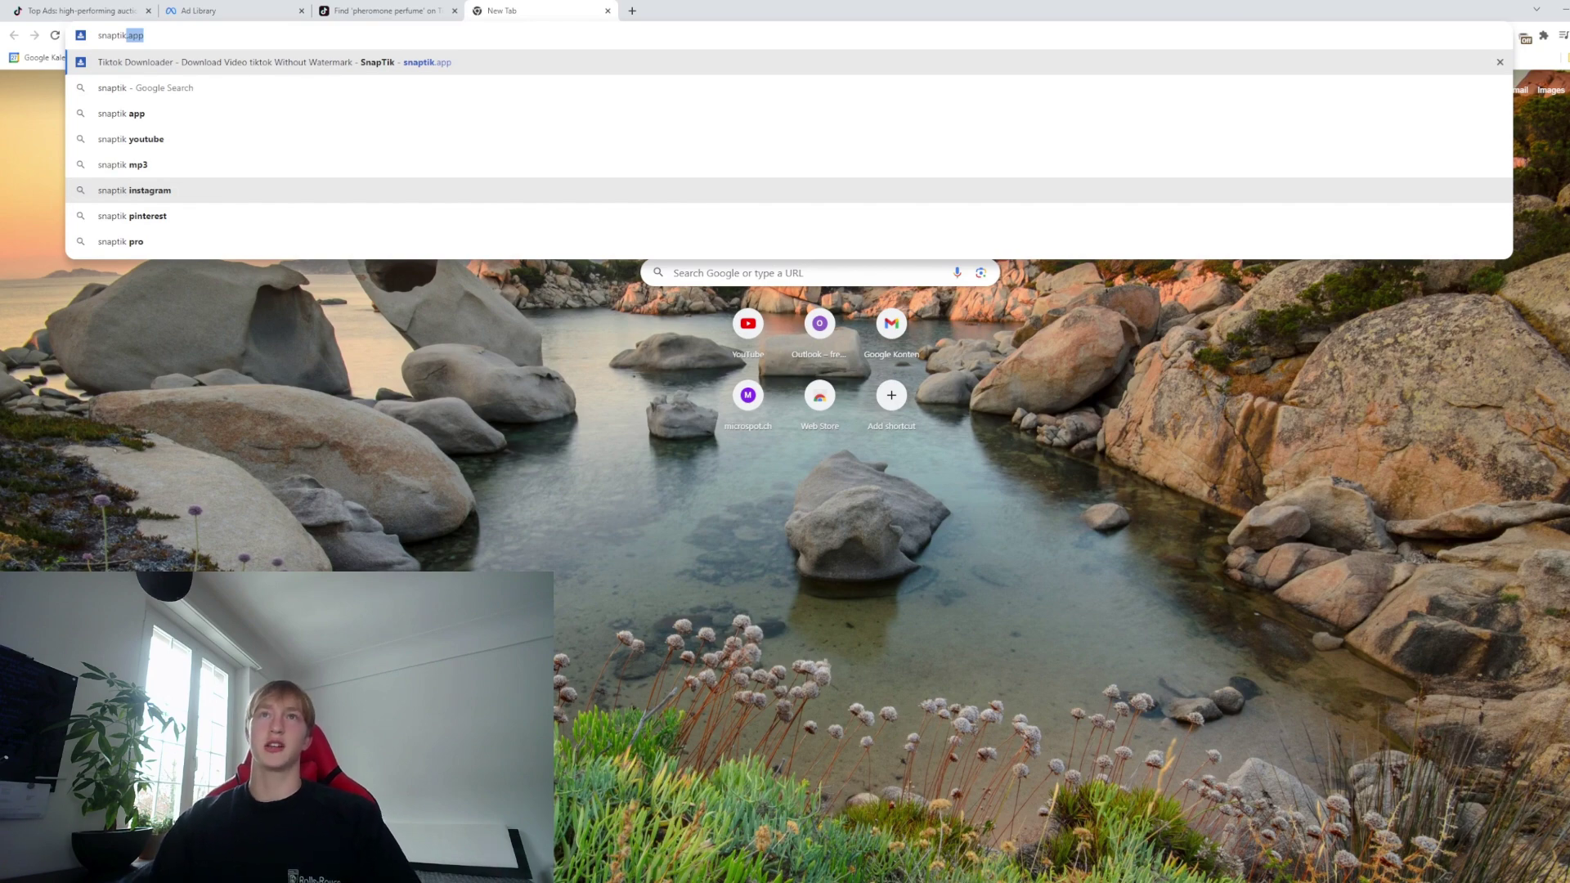
pyautogui.press('Return')
# Step: Copy the link of the first TikTok pheromone perfume video and download it in HD through SnapTik
pyautogui.hotkey('ctrl', 'shift', 'Tab')
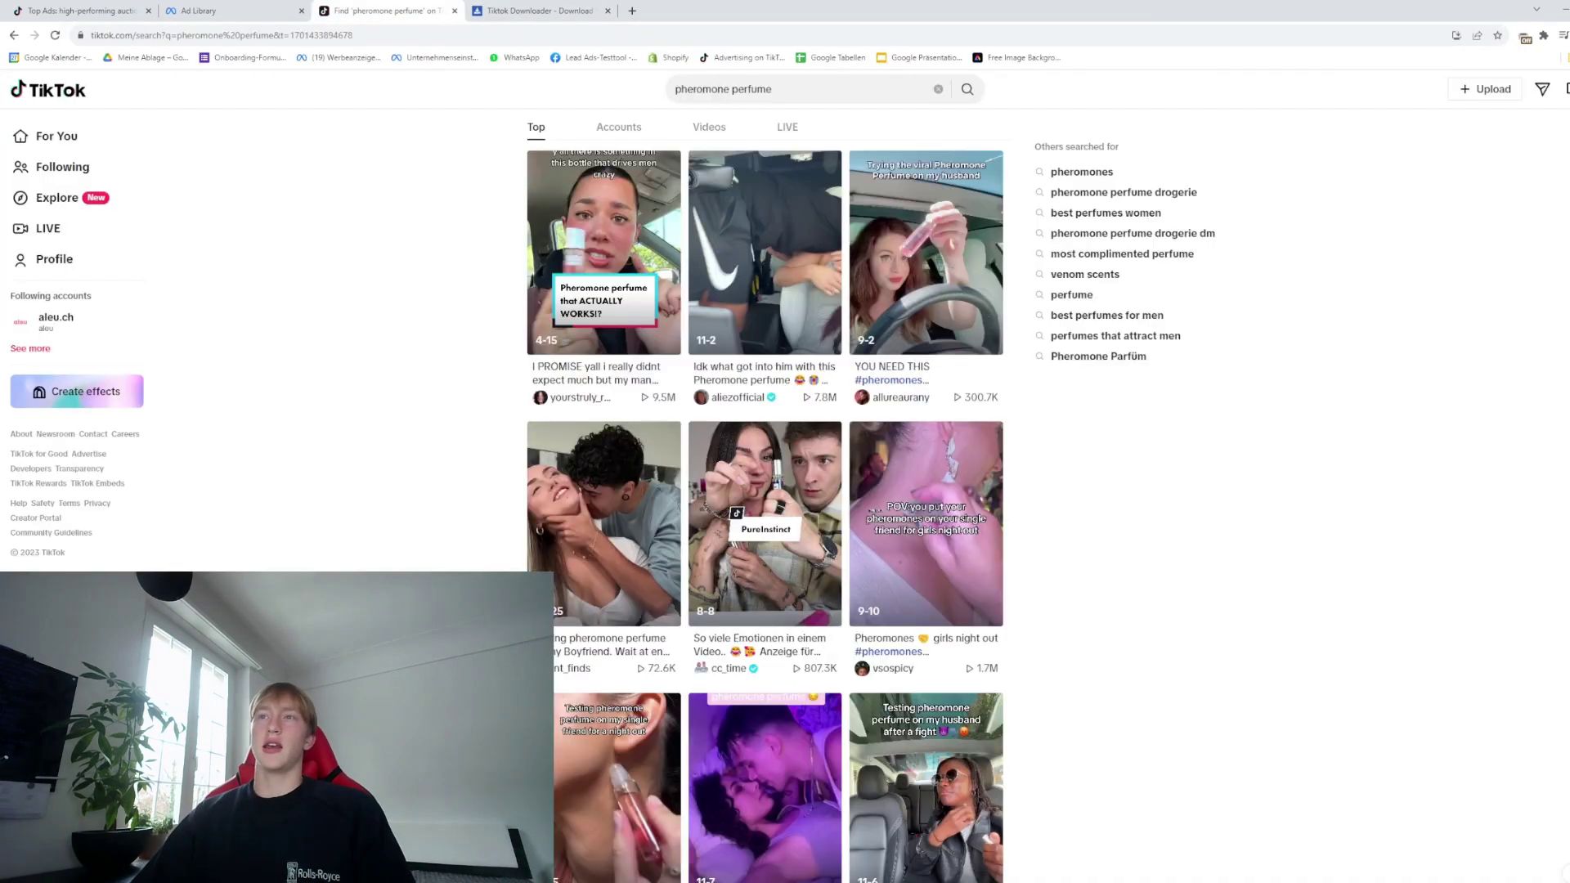
pyautogui.click(603, 253)
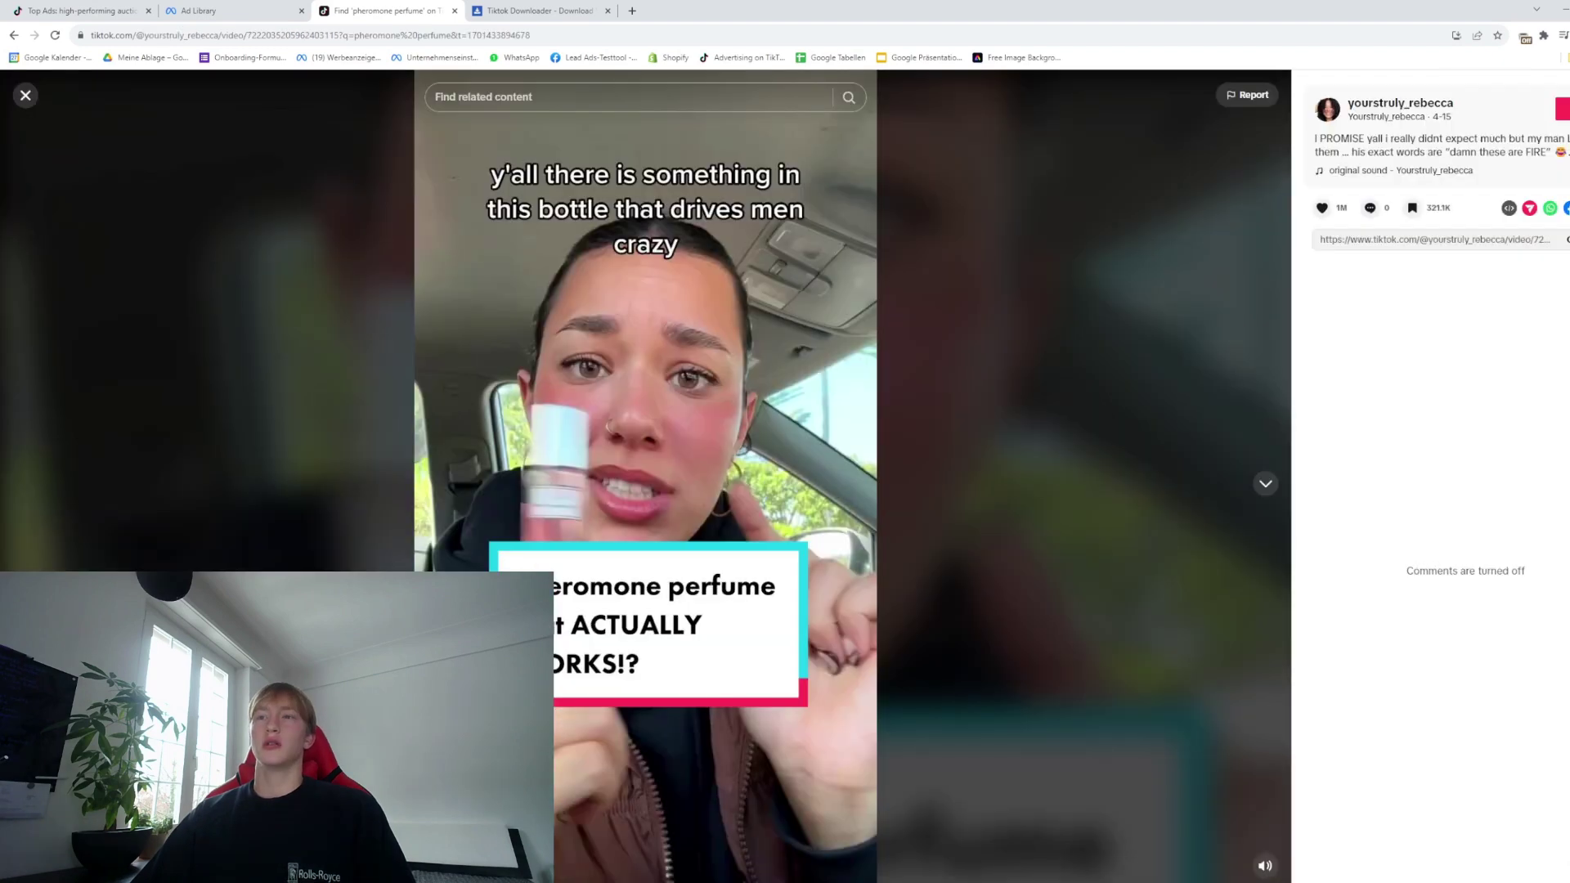
pyautogui.click(458, 35)
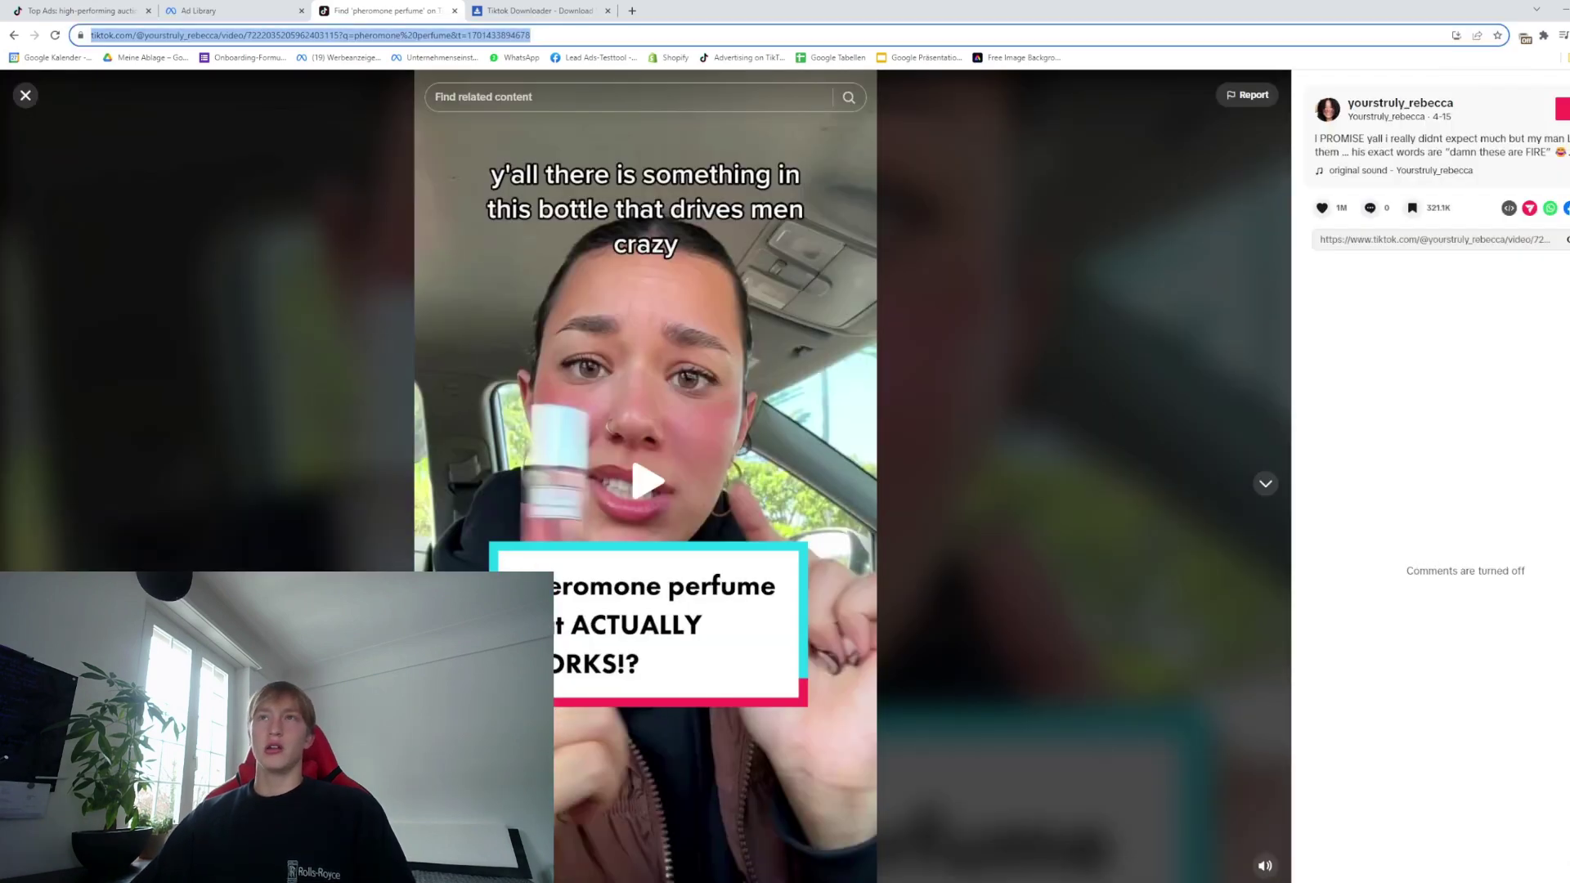
pyautogui.hotkey('ctrl', 'Tab')
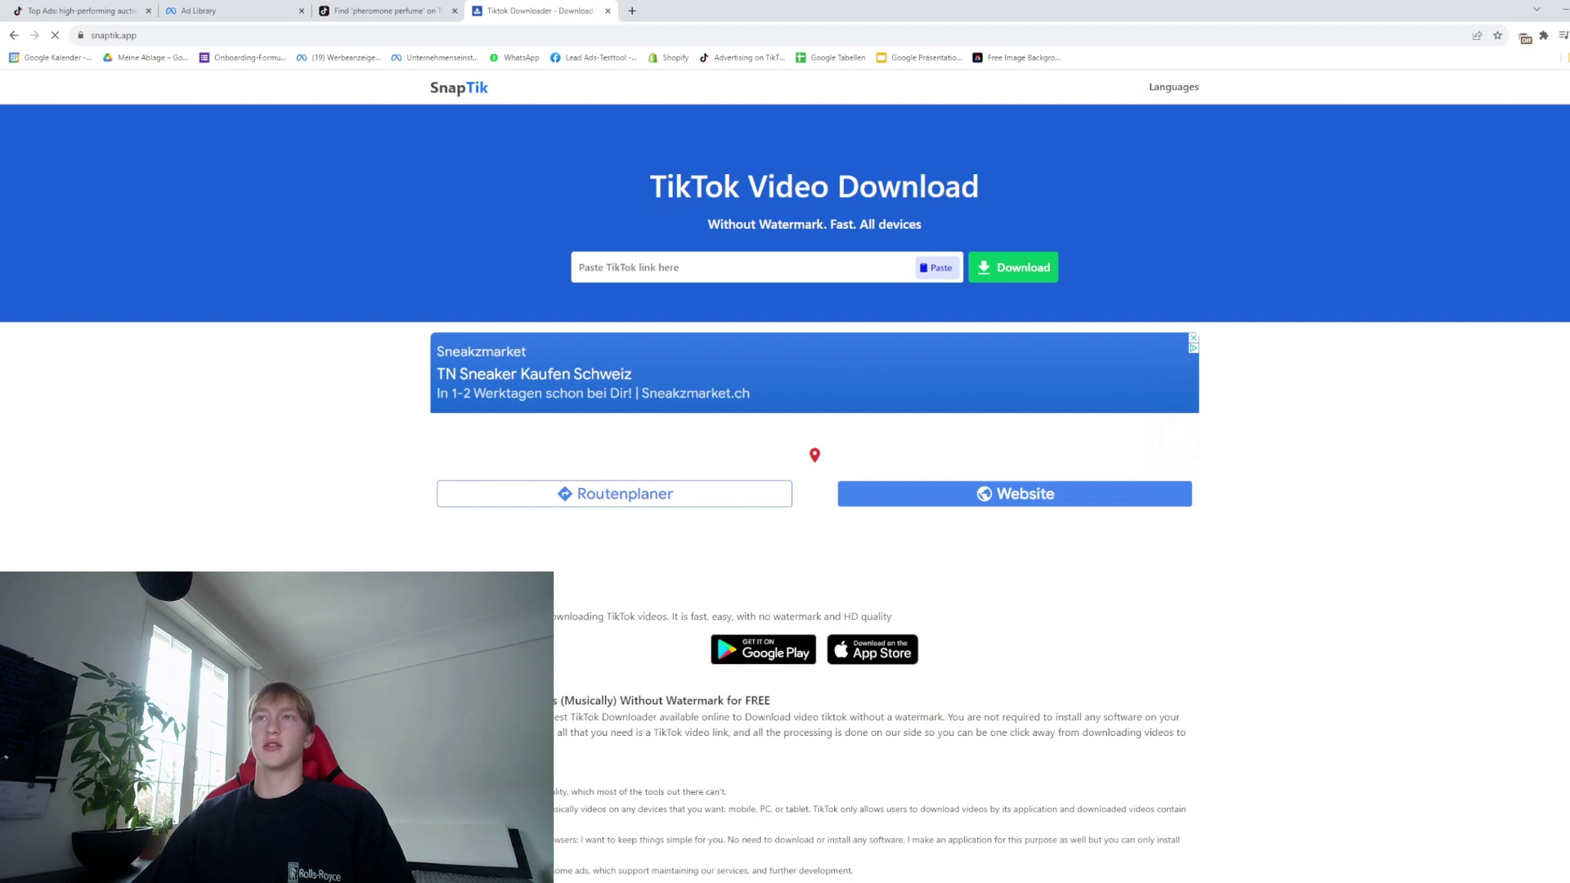
pyautogui.hotkey('ctrl', 'v')
pyautogui.press('Return')
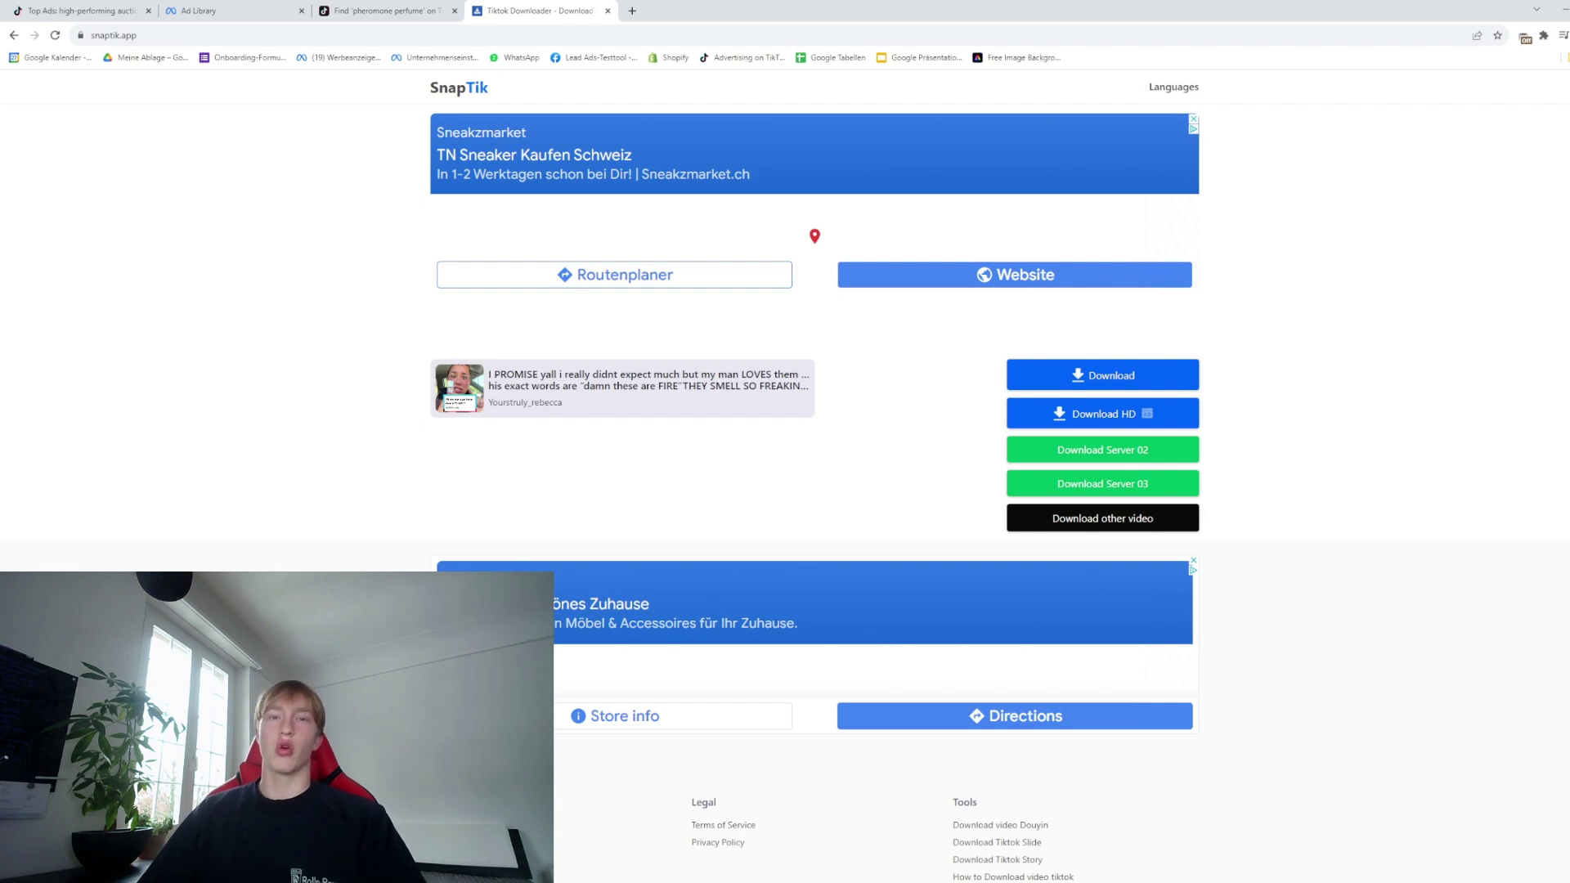
pyautogui.click(1104, 413)
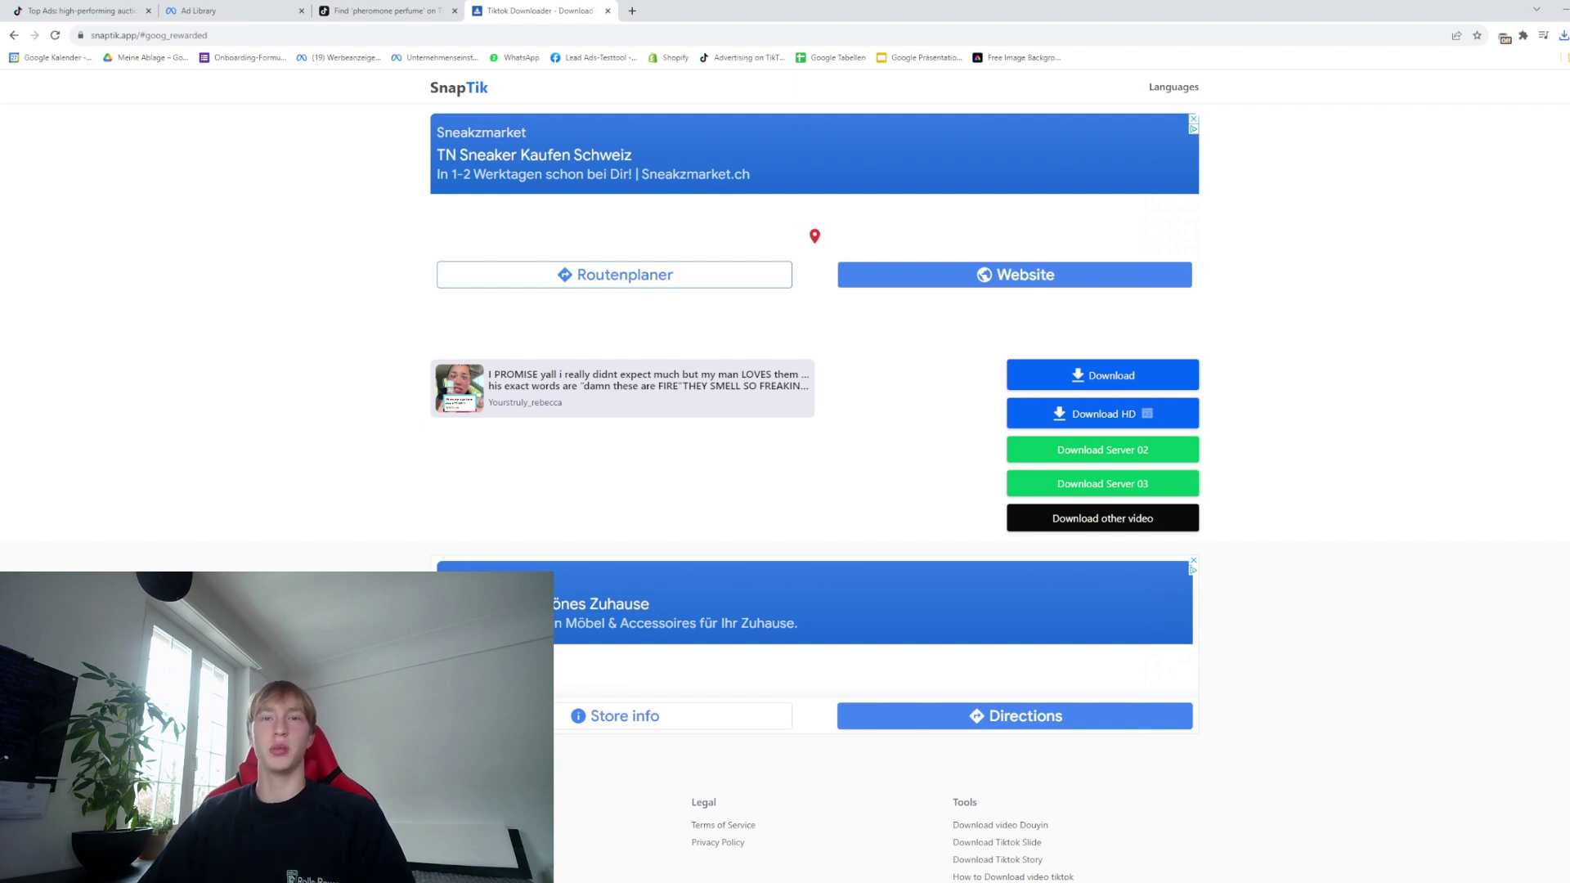
# Step: Return to the Creative Center's Top Ads results and open the analytics page of the most favorited Pheromone Perfume ad
pyautogui.click(81, 11)
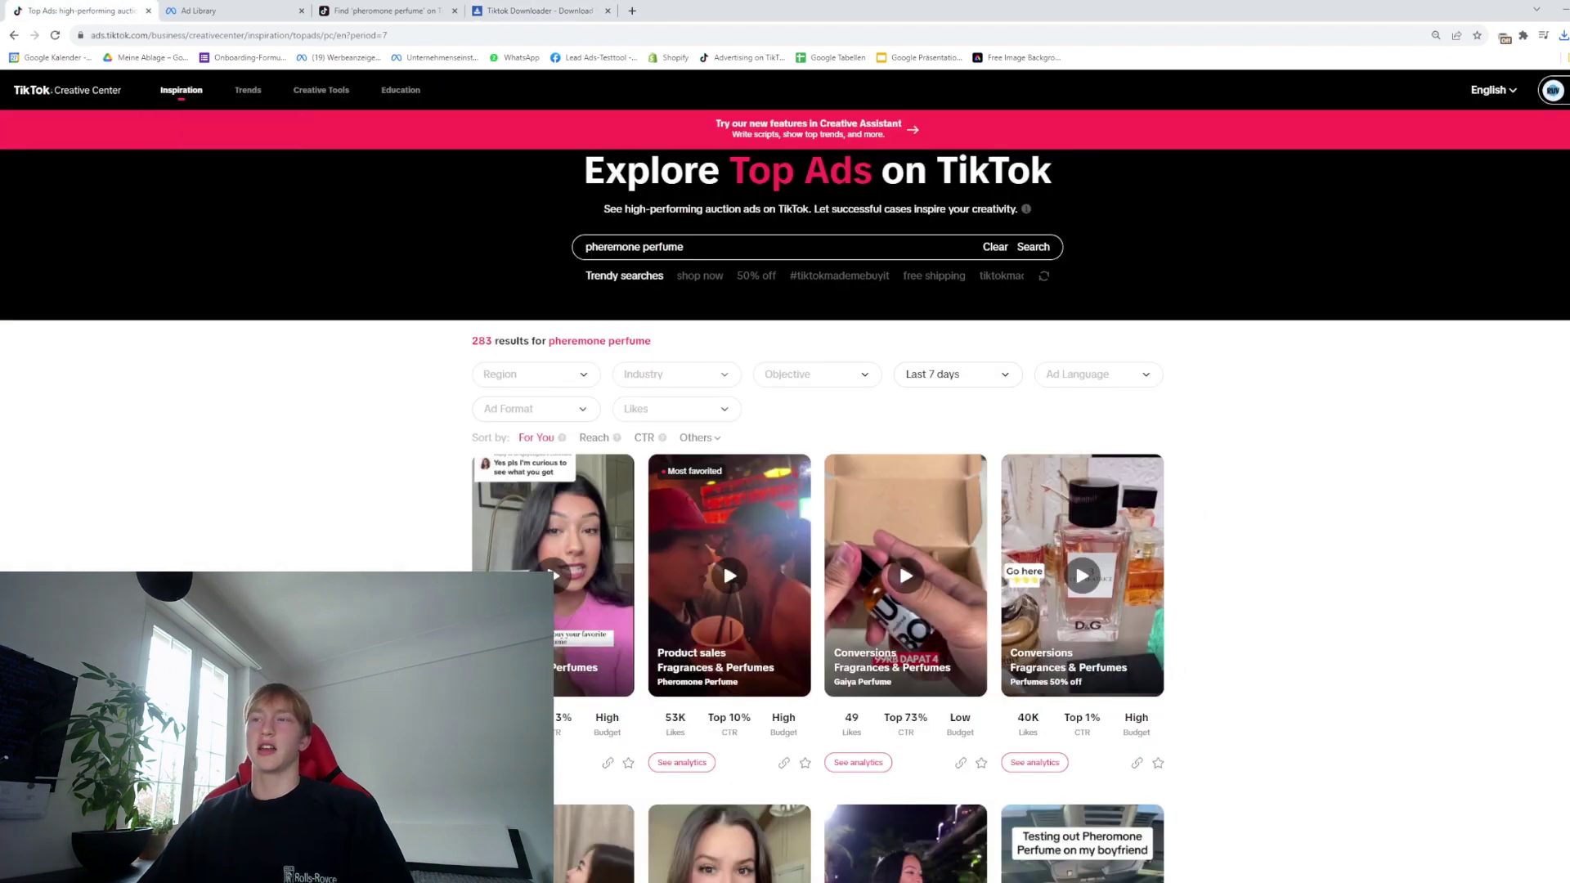
pyautogui.scroll(-2, 546, 434)
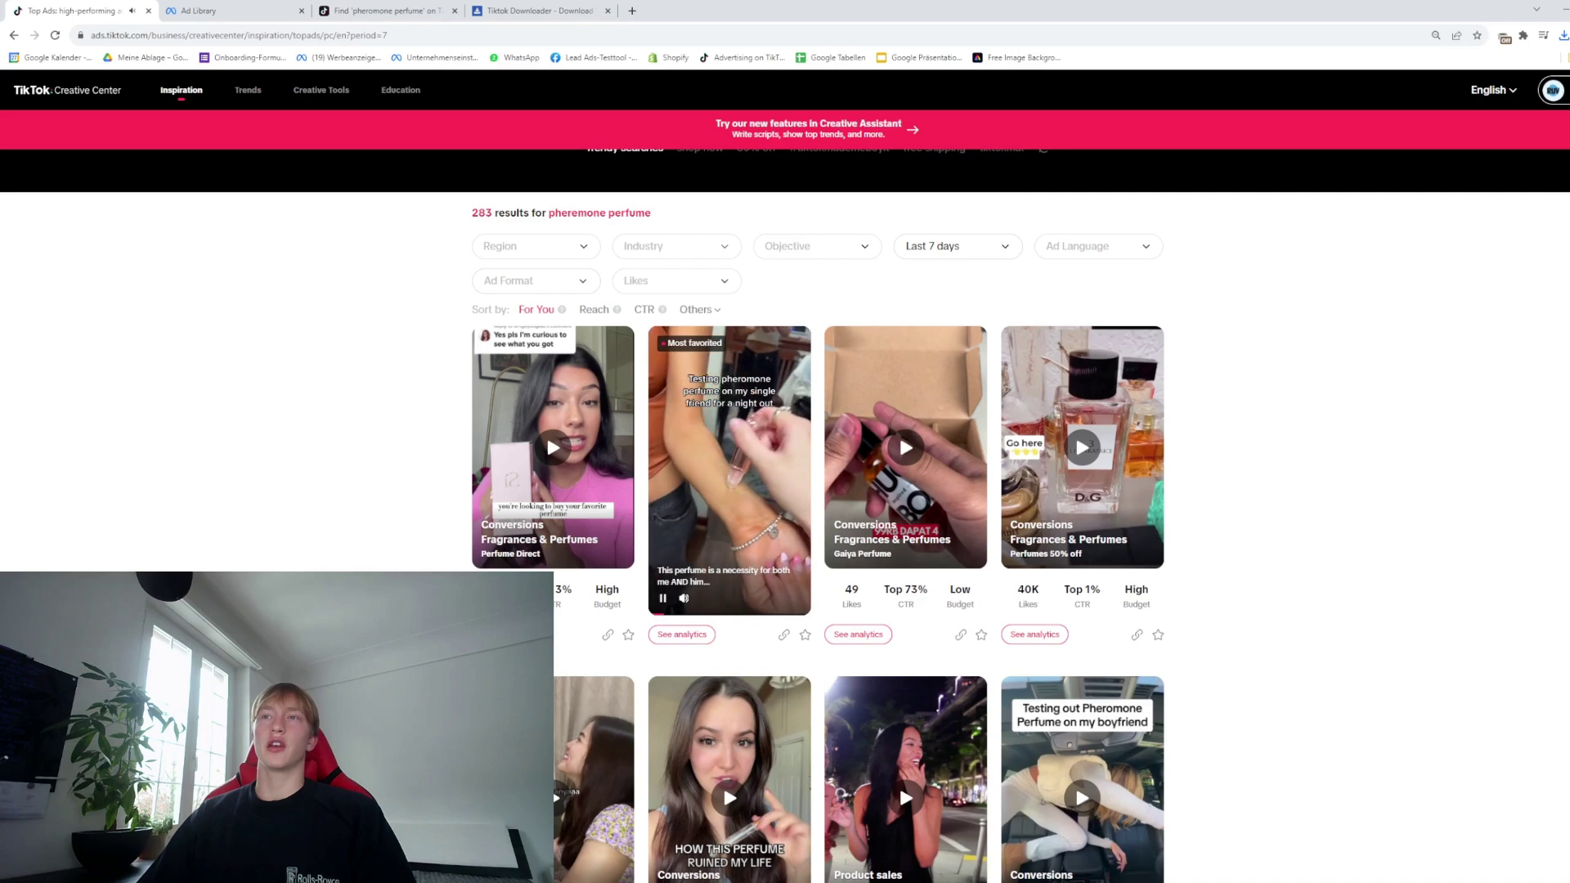
pyautogui.click(546, 433)
# Step: Open the browser's developer tools on the ad page and switch the page to the mobile device view
pyautogui.rightClick(314, 374)
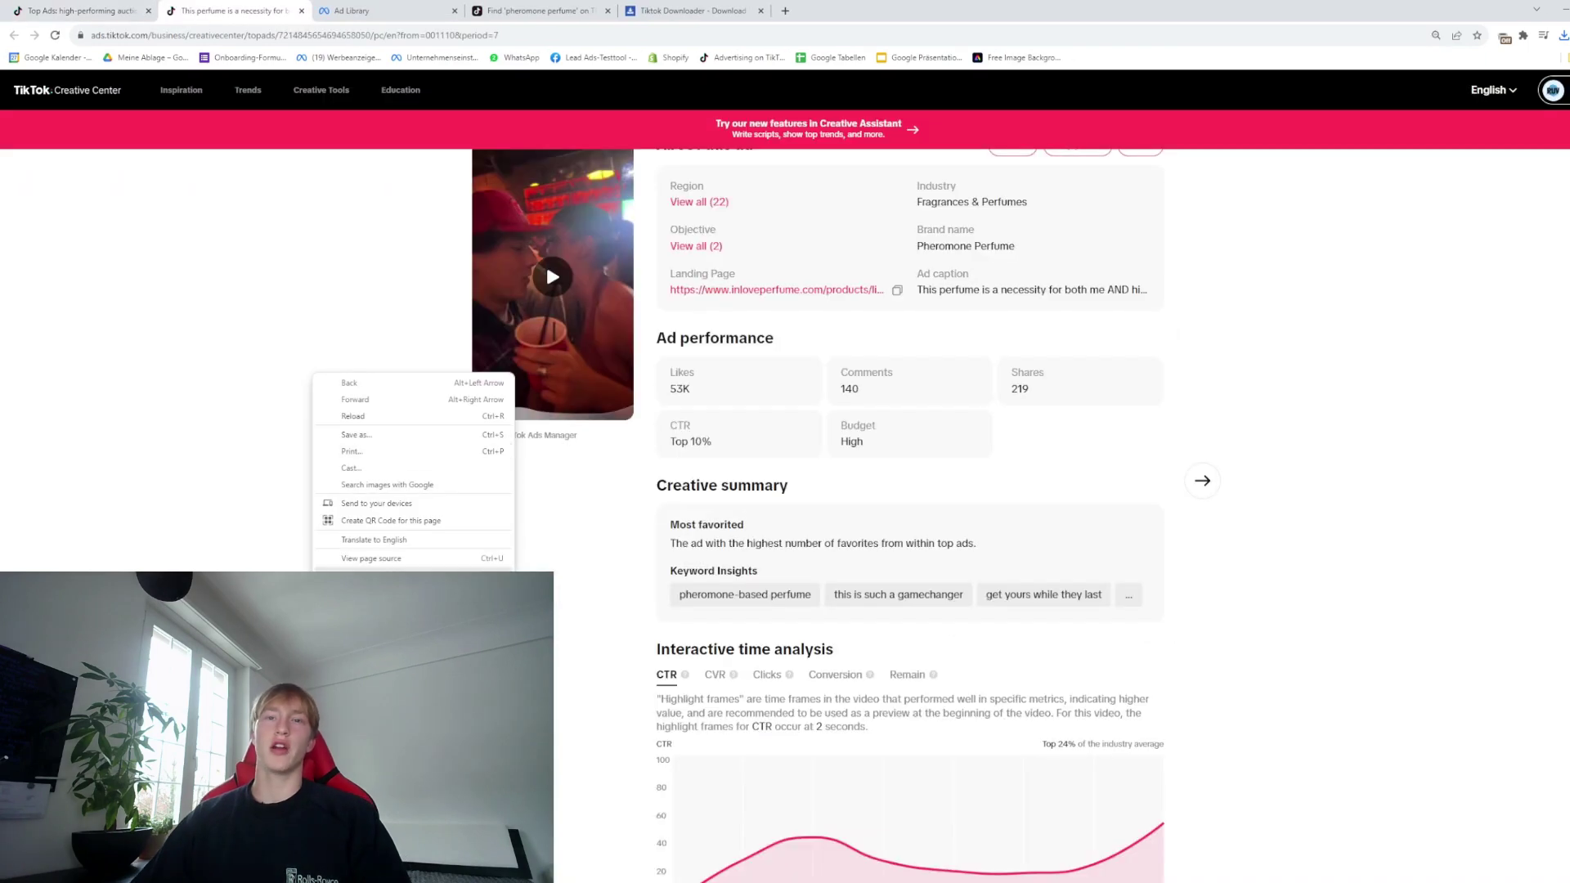
pyautogui.click(360, 576)
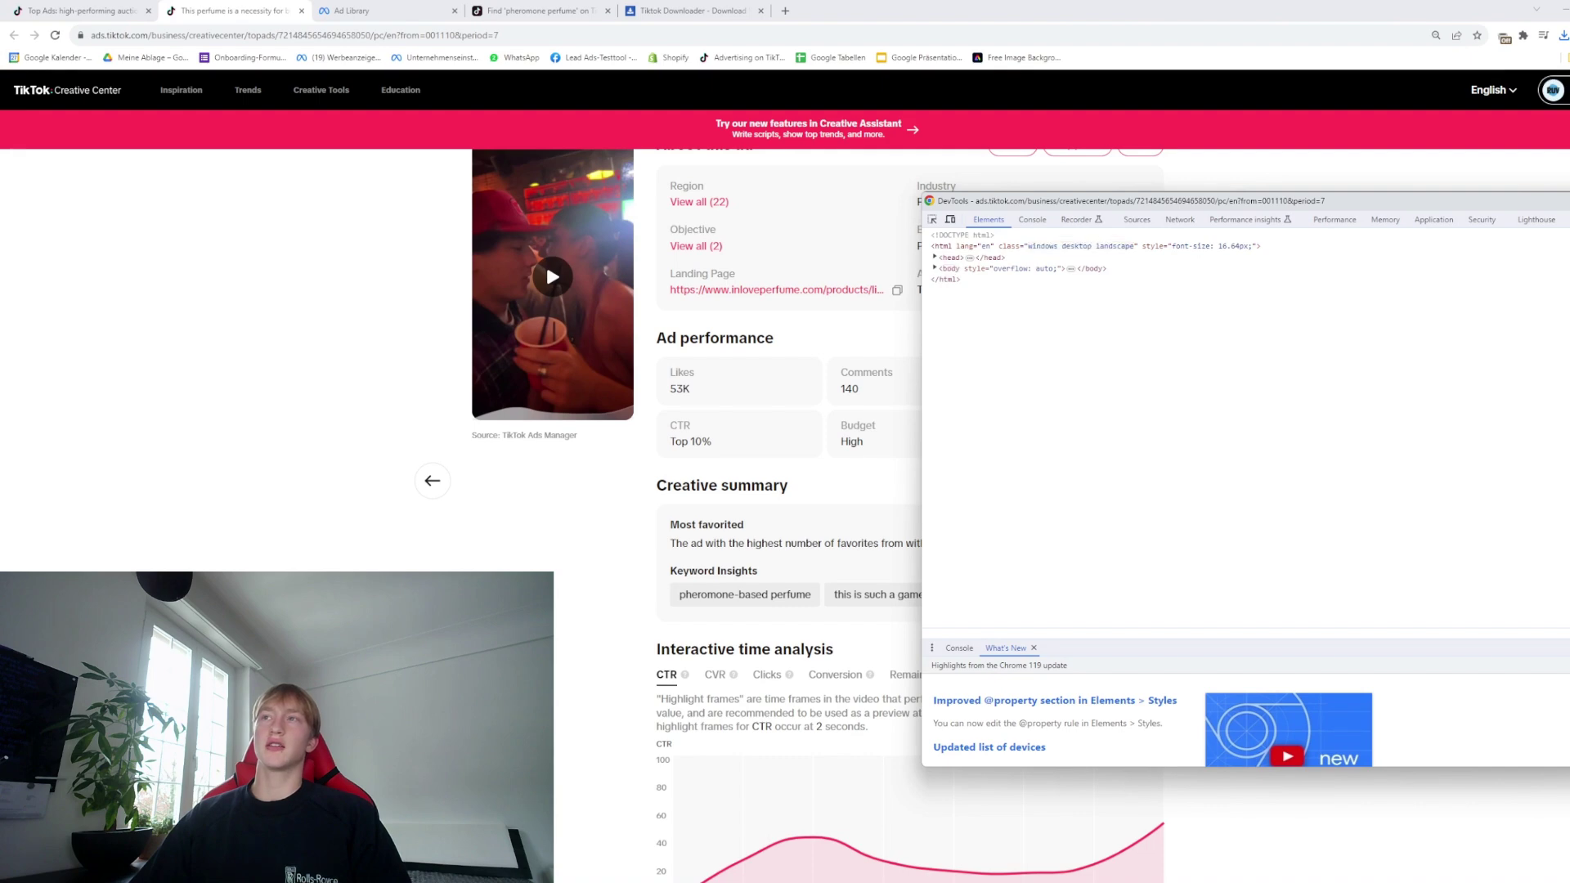
pyautogui.hotkey('ctrl', 'shift', 'm')
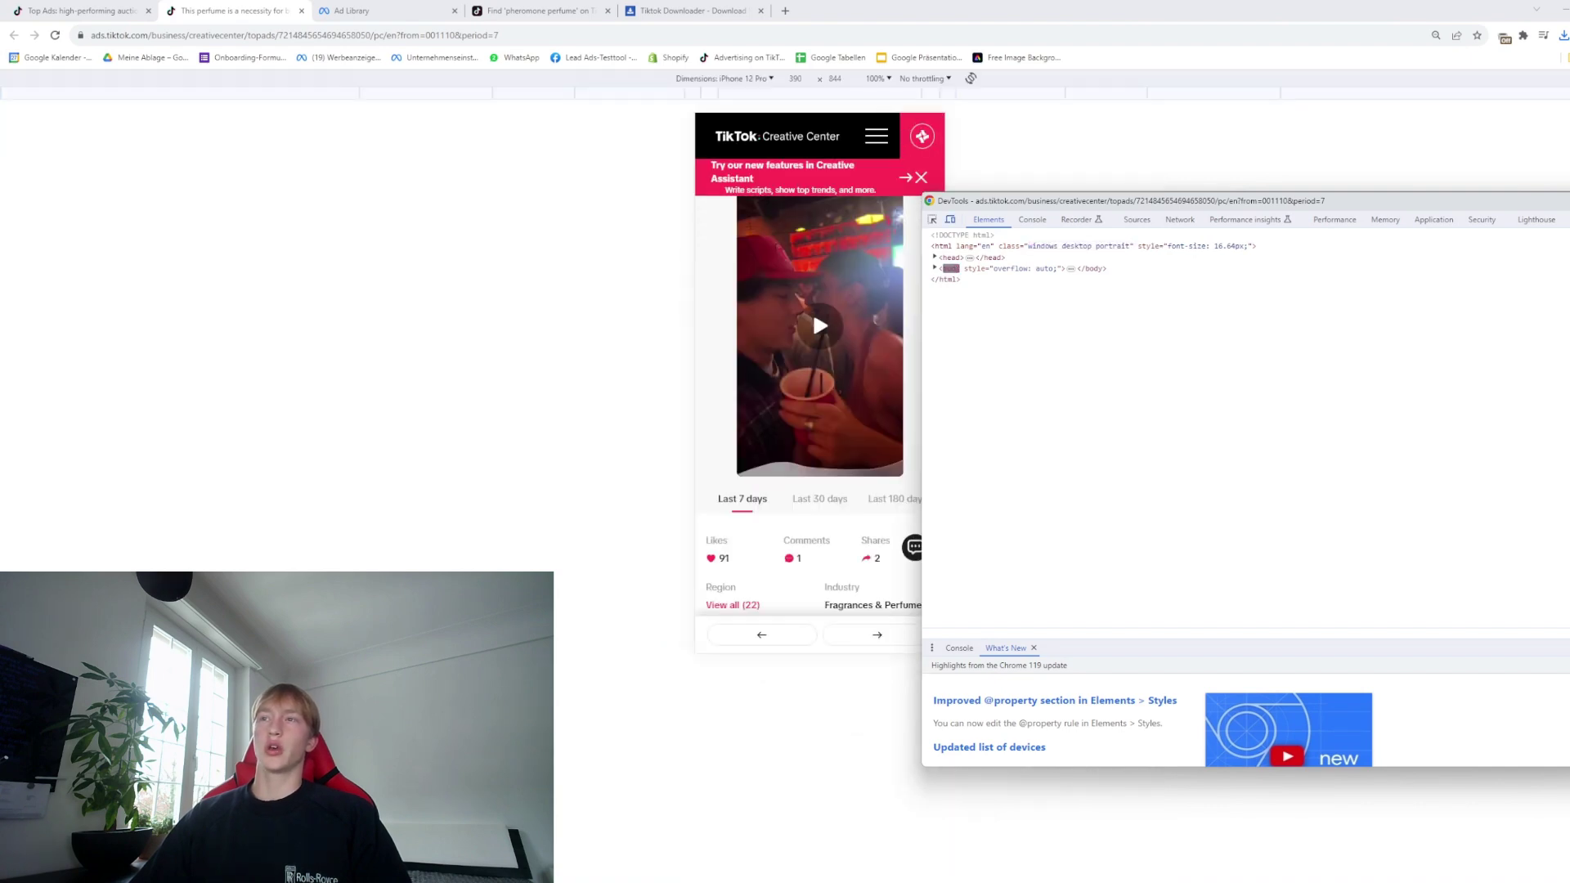
# Step: Inspect the ad video in the mobile view, copy its source URL, and open it in a new tab
pyautogui.rightClick(785, 379)
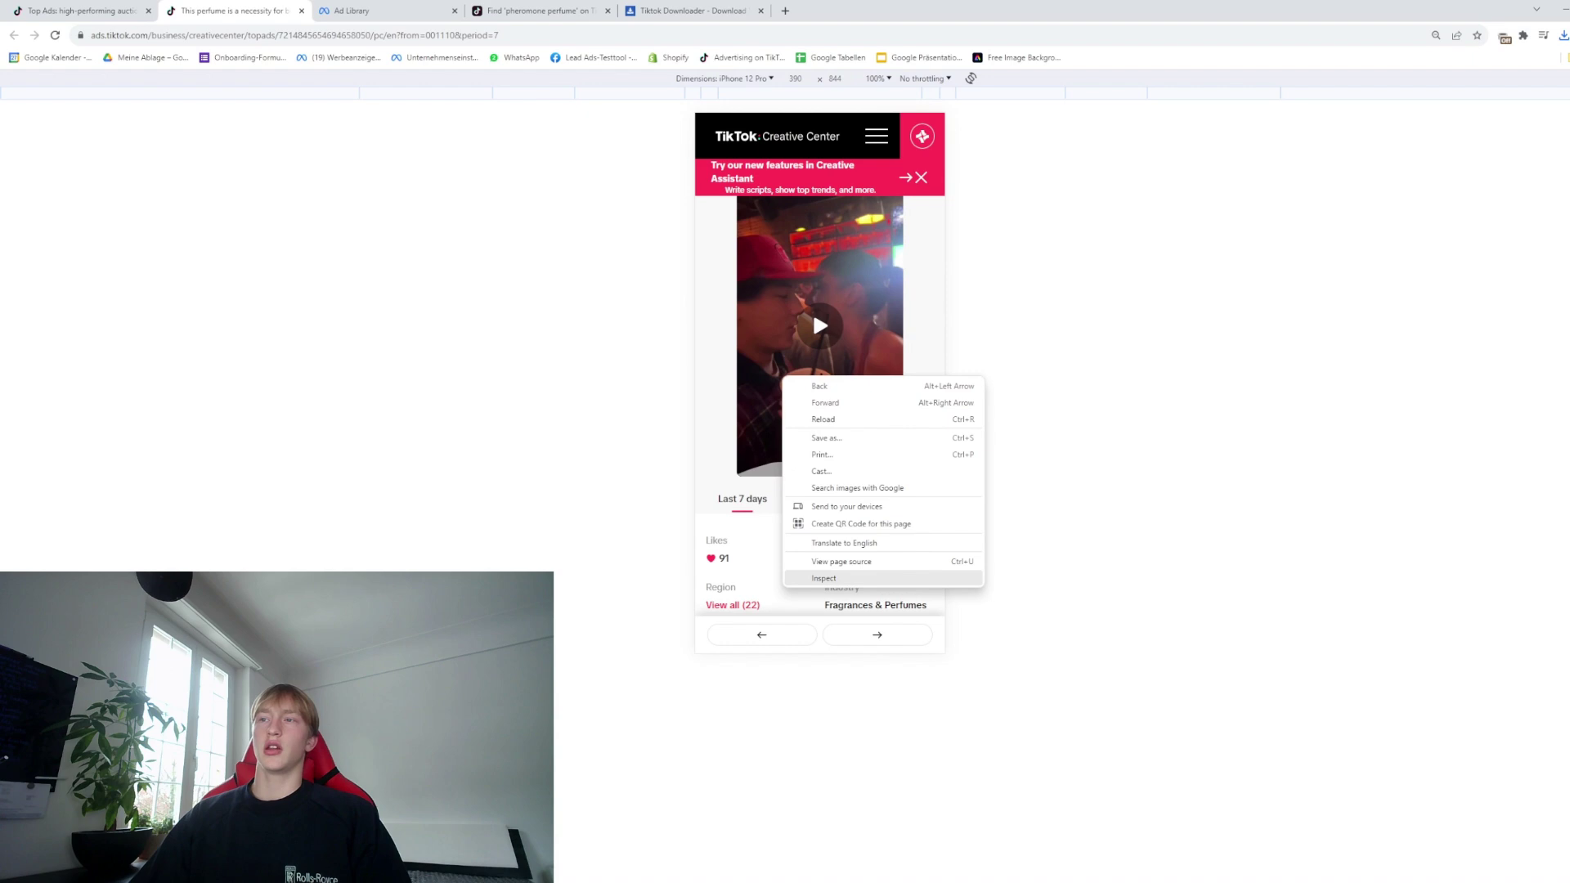
pyautogui.click(817, 577)
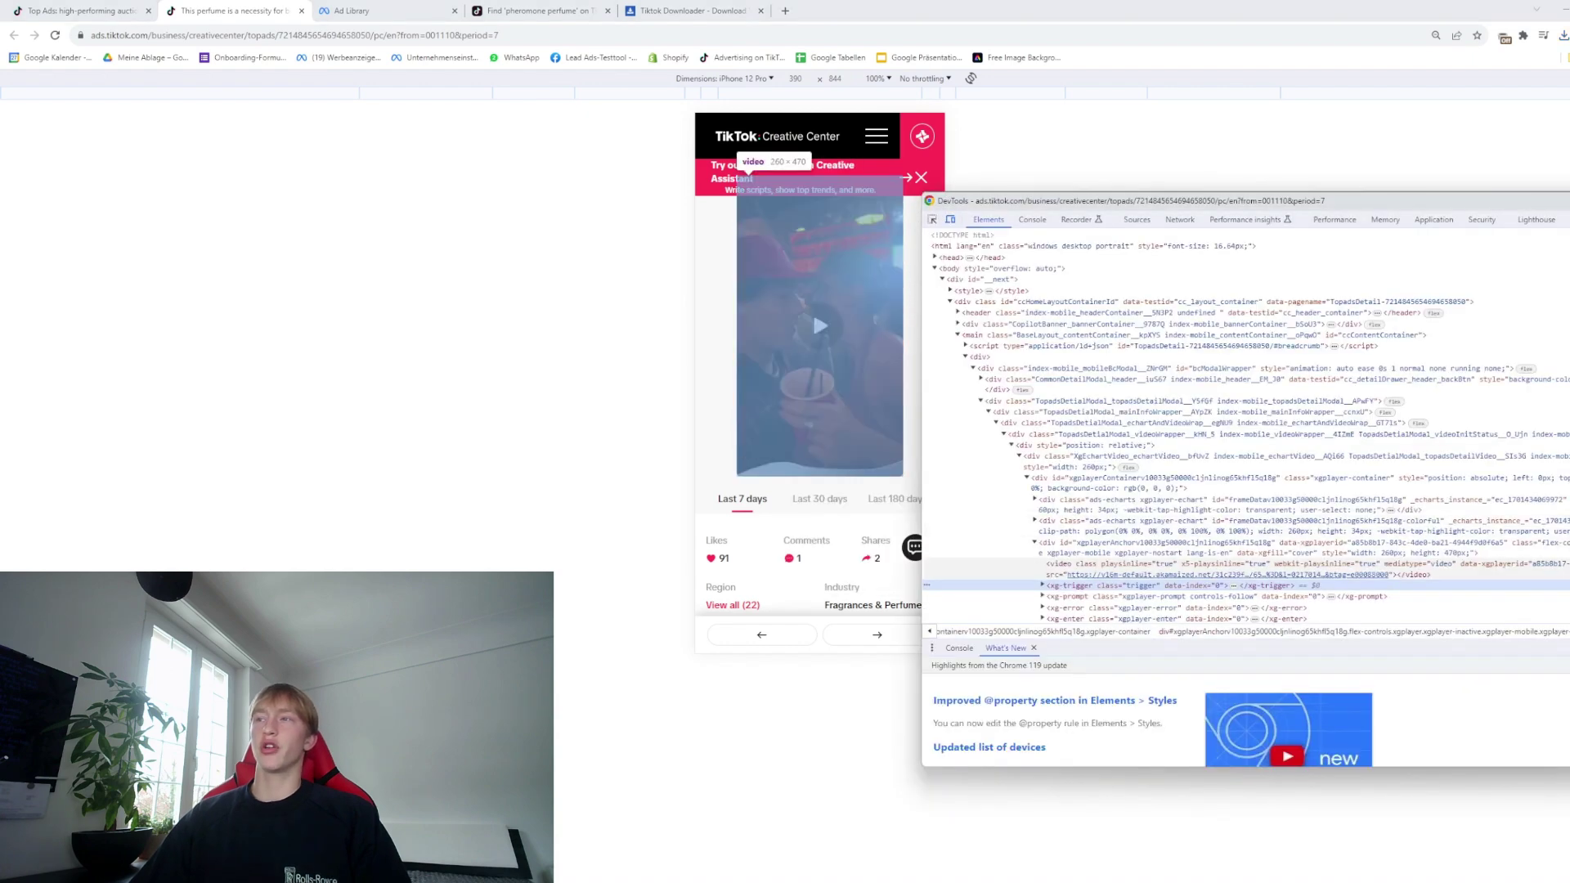
pyautogui.doubleClick(1227, 575)
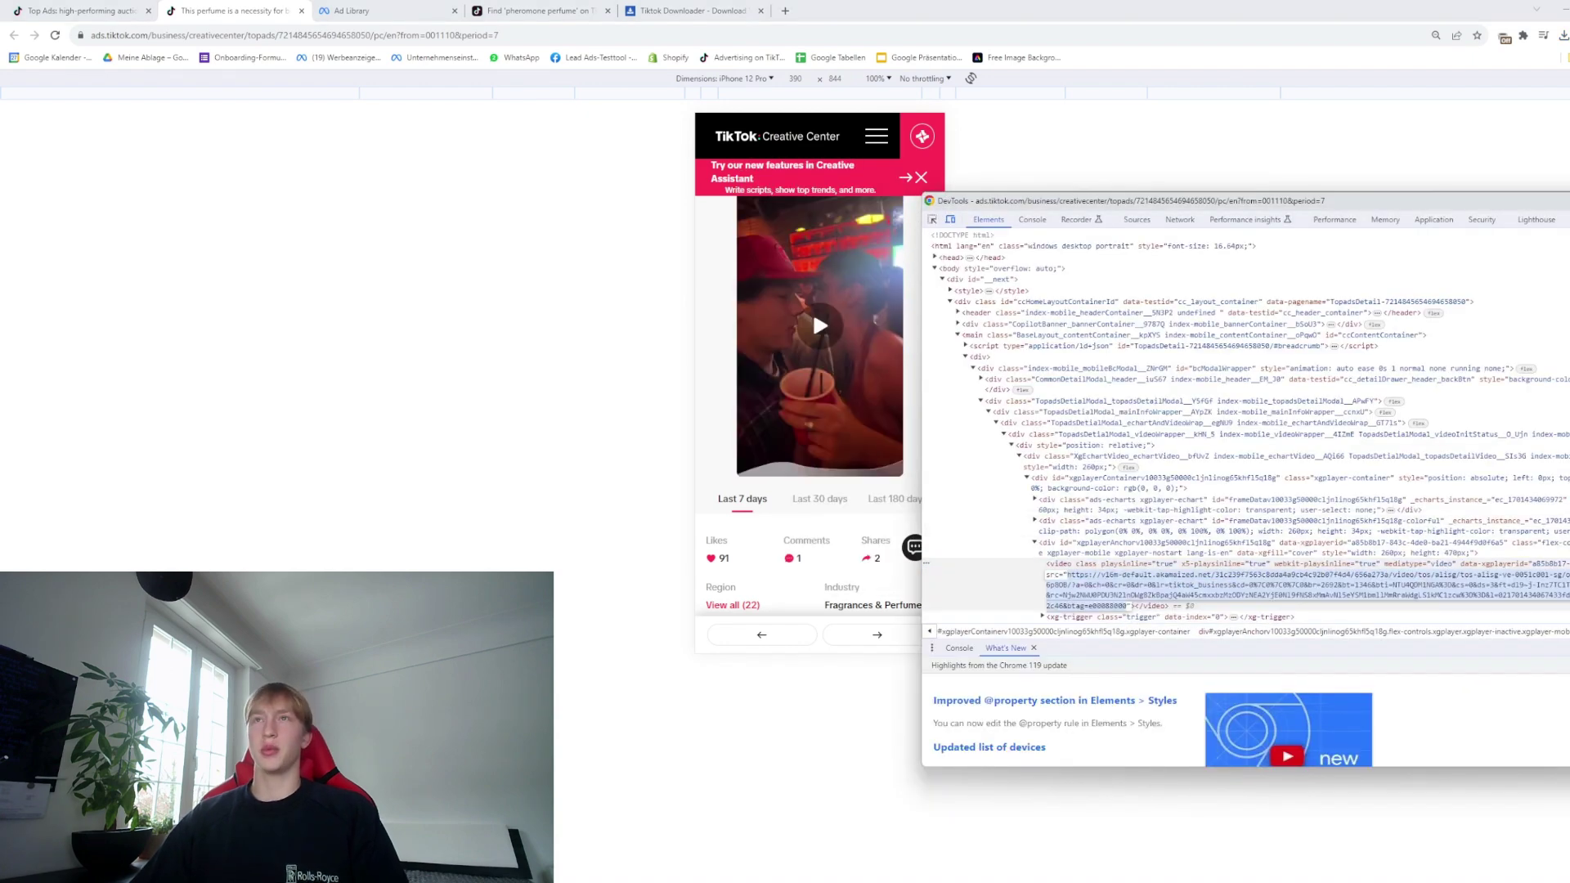
pyautogui.hotkey('ctrl', 't')
pyautogui.hotkey('ctrl', 'v')
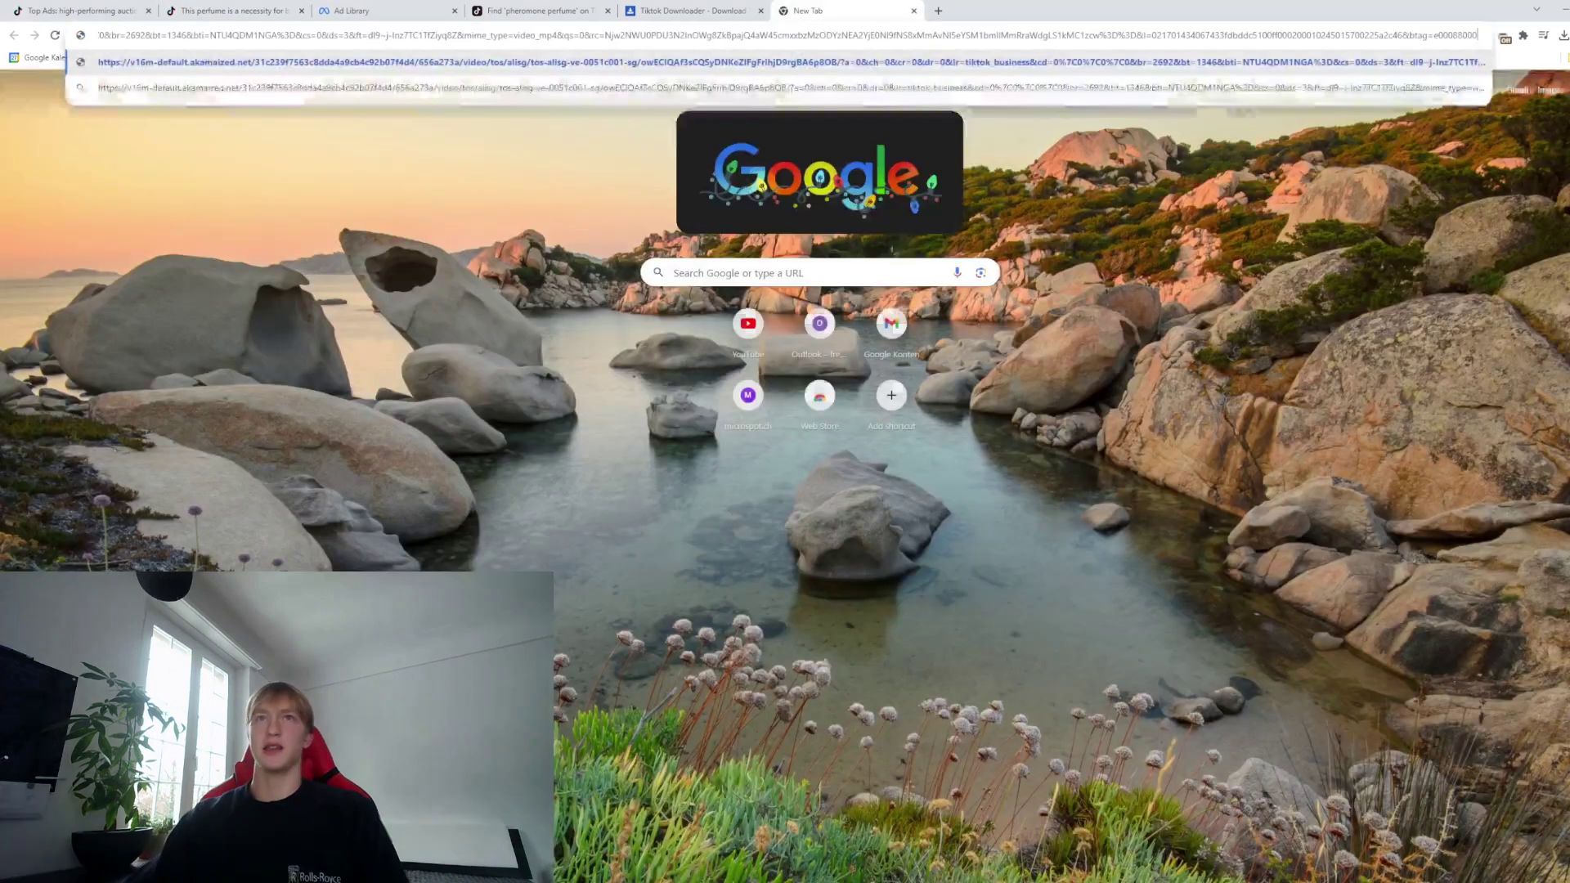
pyautogui.press('Return')
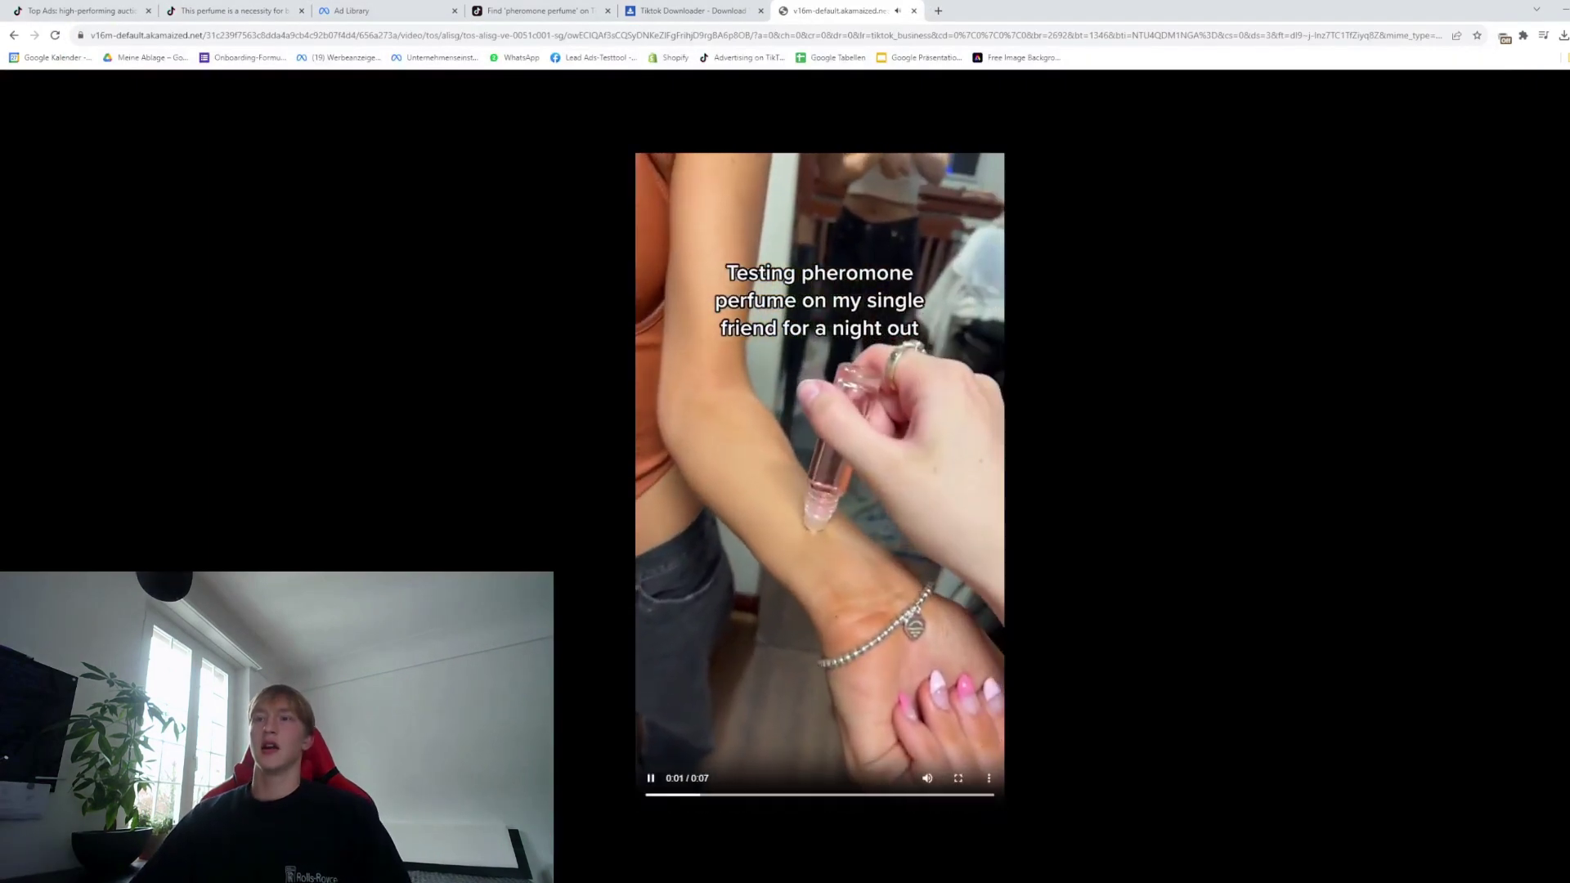
# Step: Pause the Creative Center ad video and bring up the options for saving it
pyautogui.press('space')
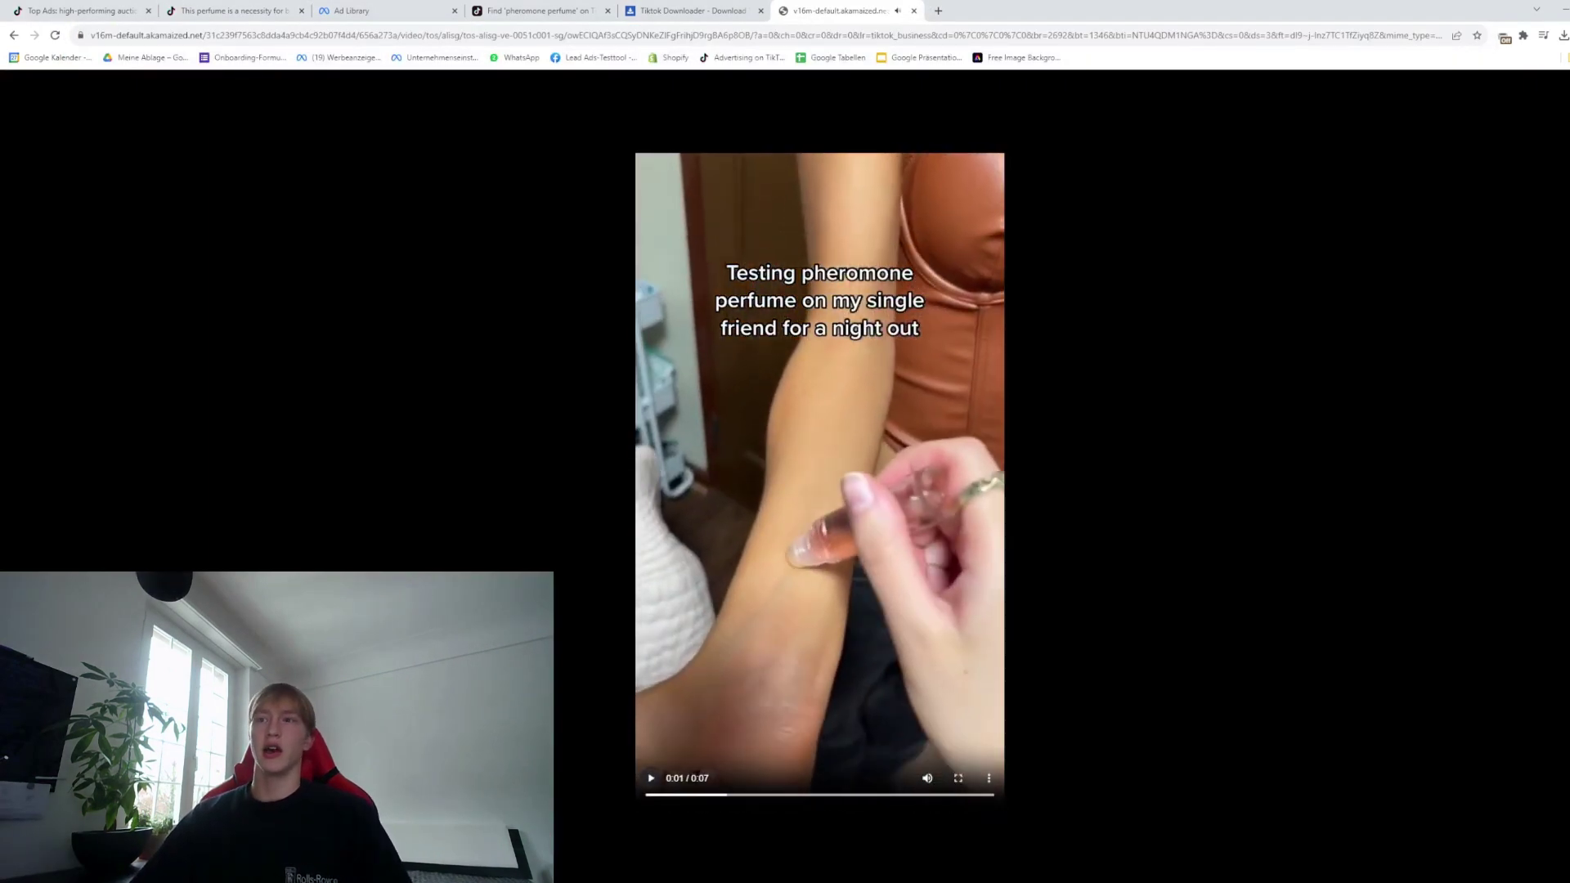
pyautogui.rightClick(784, 545)
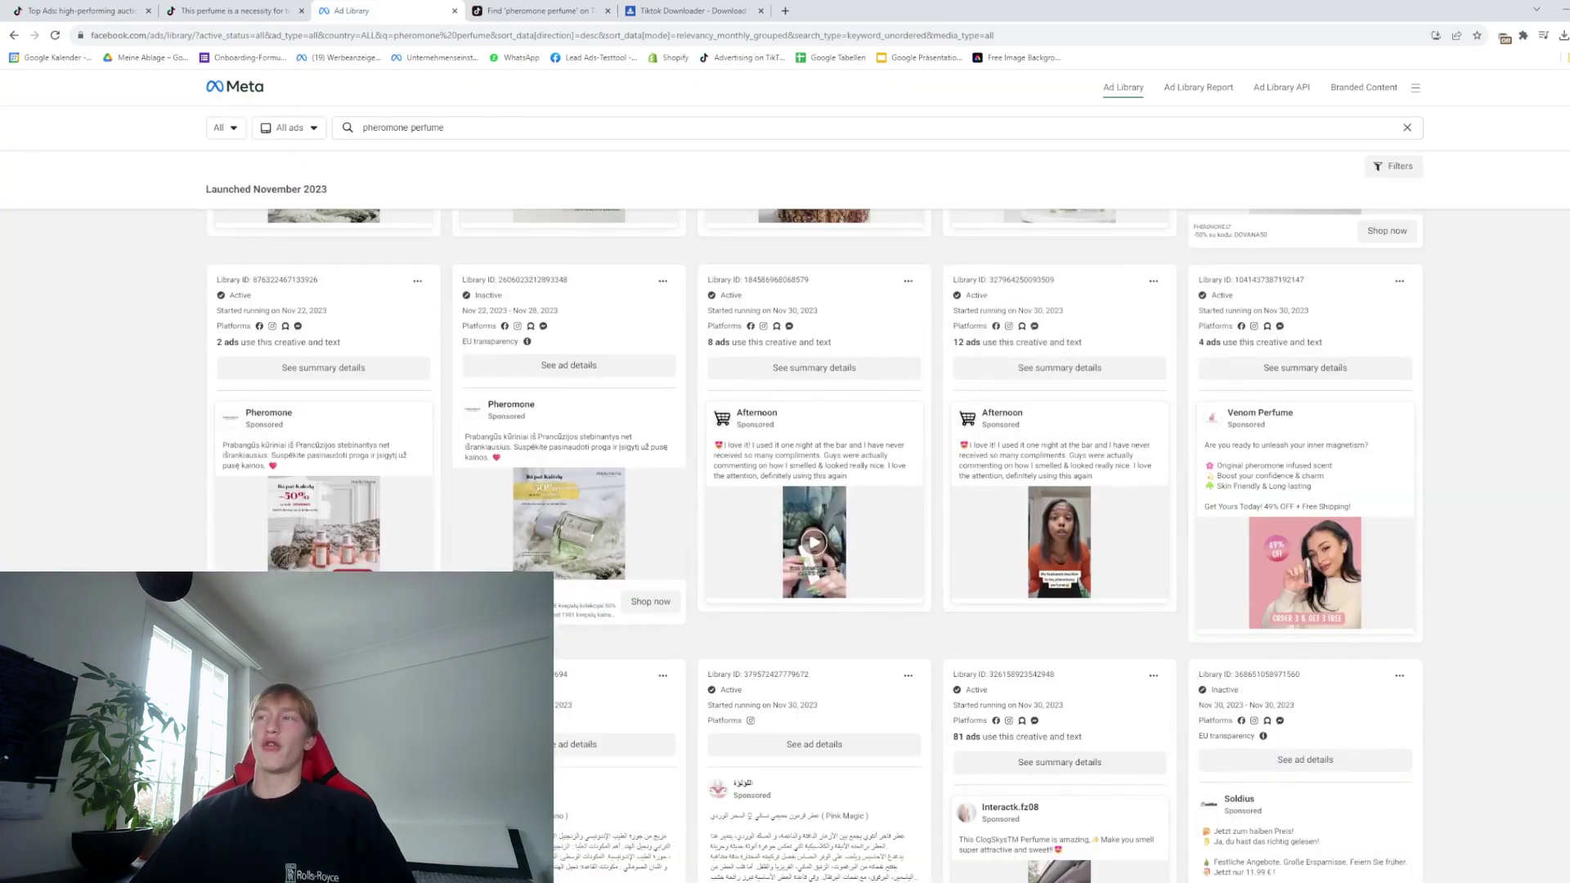
# Step: In the Meta Ad Library results, open the summary of Afternoon's 12-ad creative and view the details of its first ad version
pyautogui.moveTo(1003, 413)
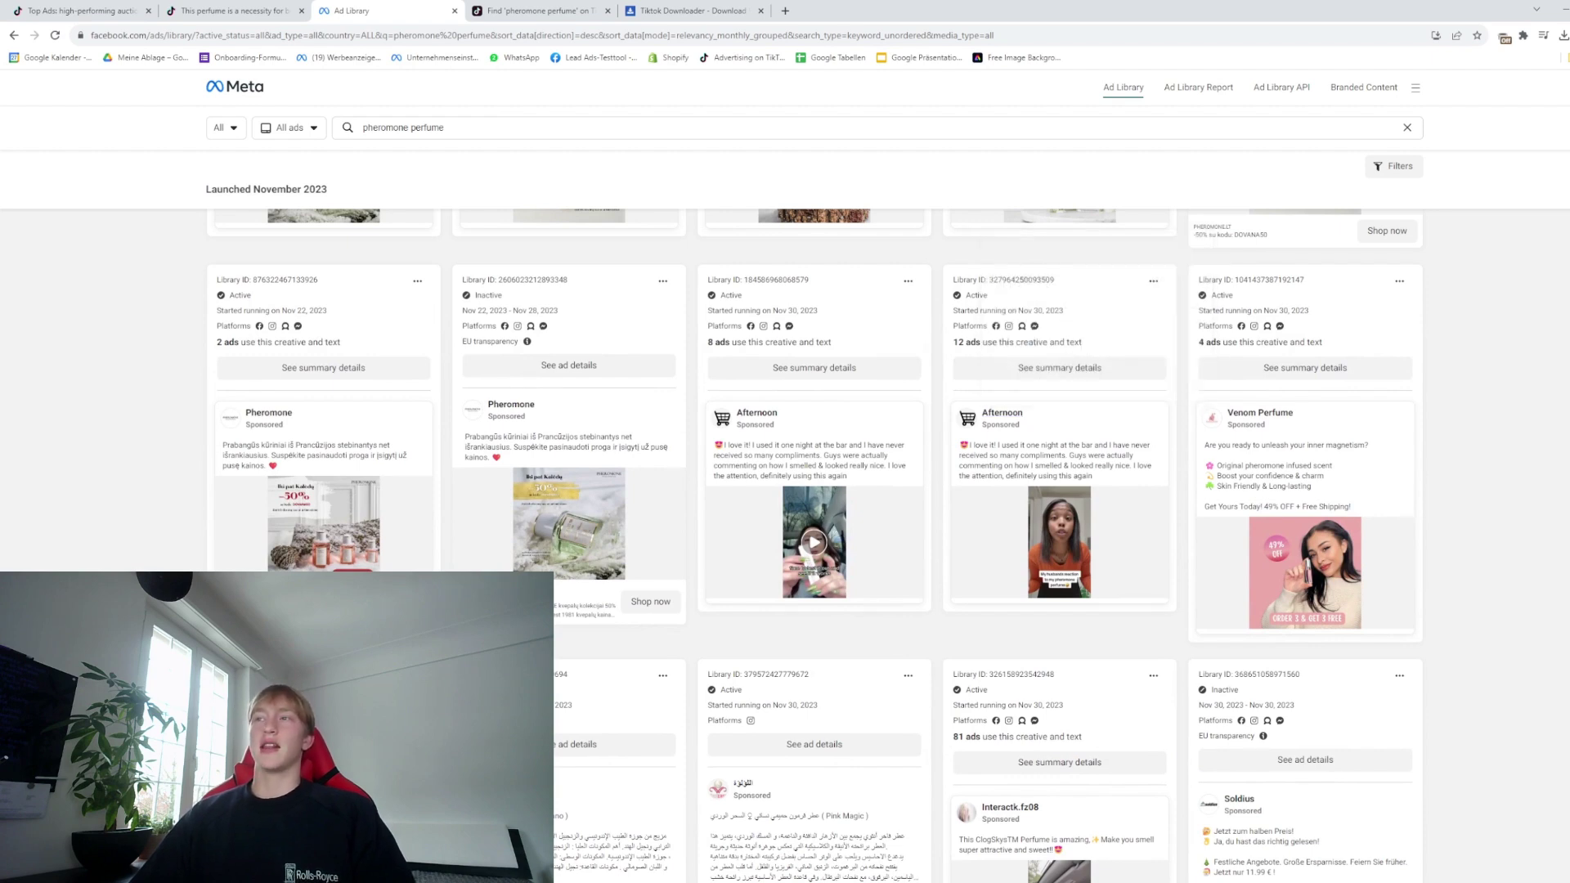
pyautogui.click(1059, 367)
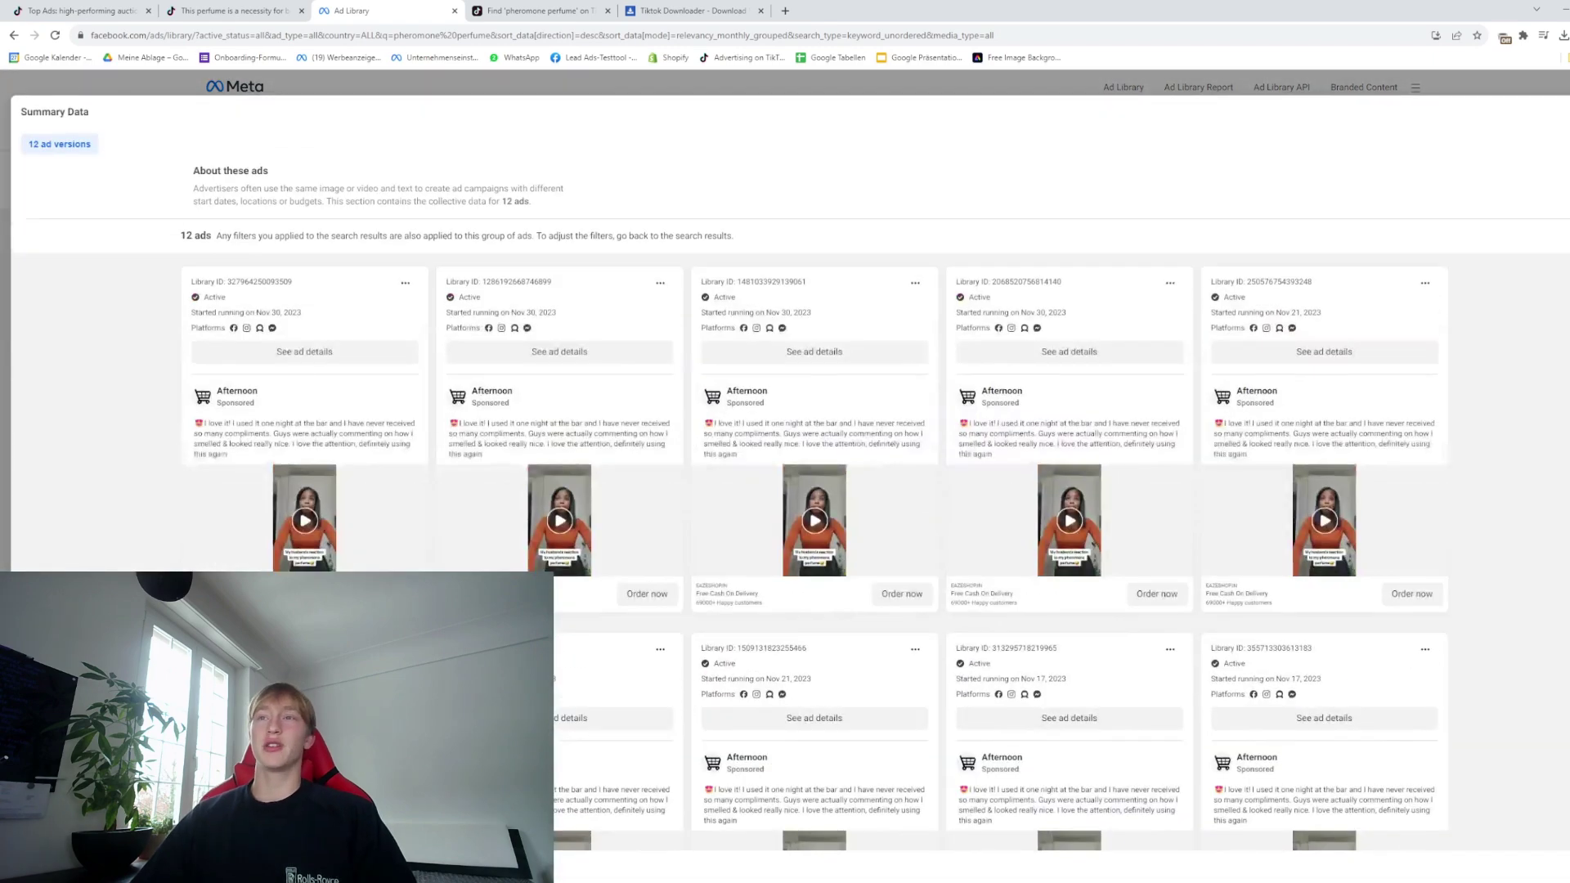
pyautogui.scroll(-5, 790, 507)
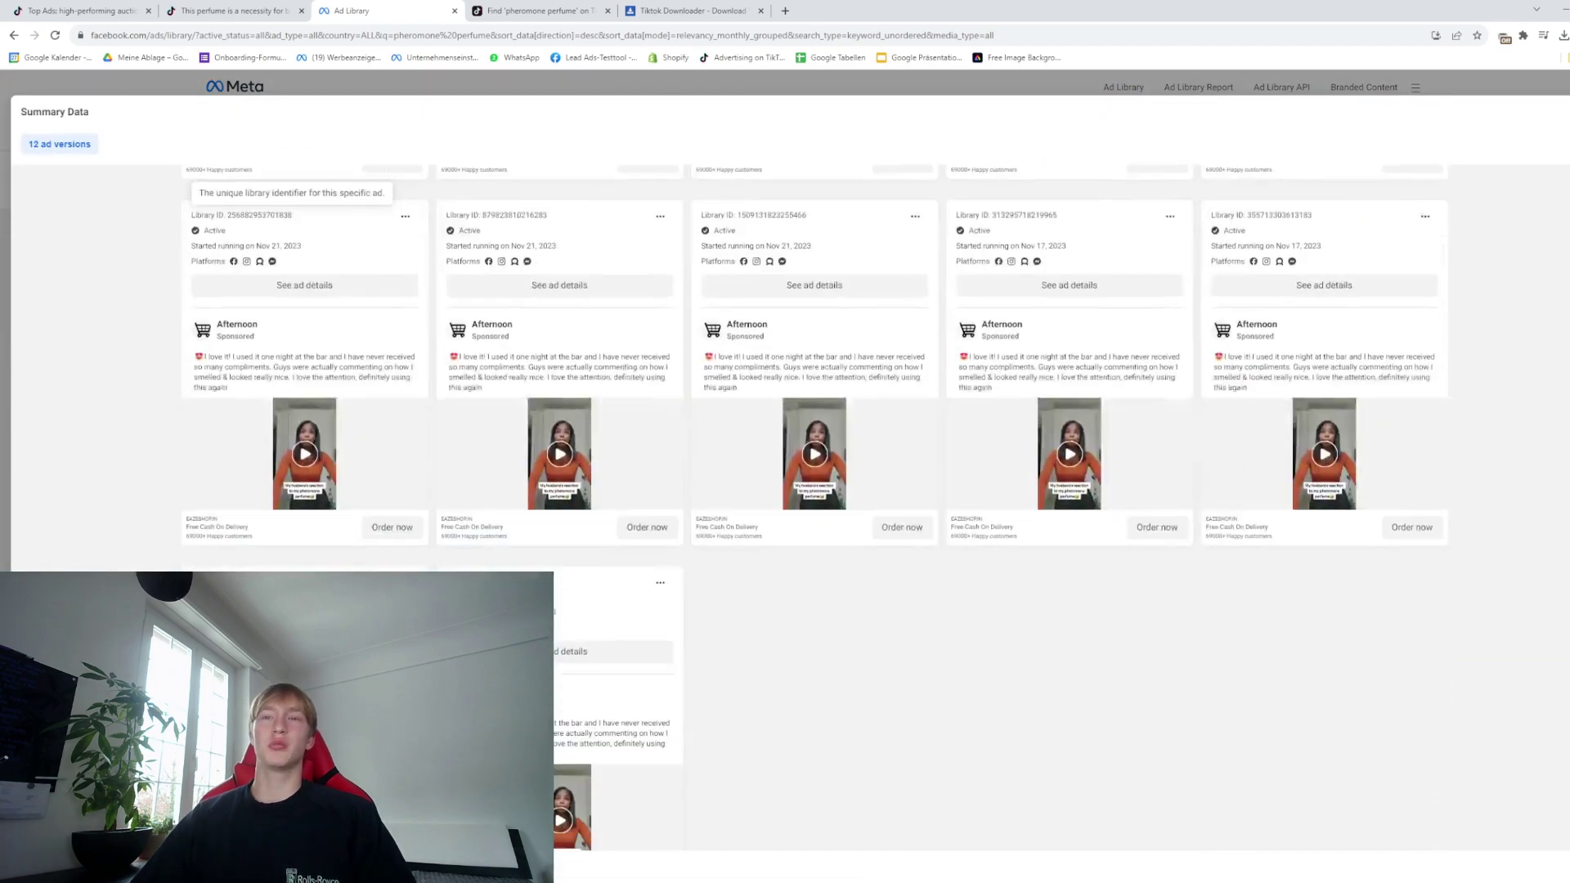
pyautogui.scroll(5, 790, 507)
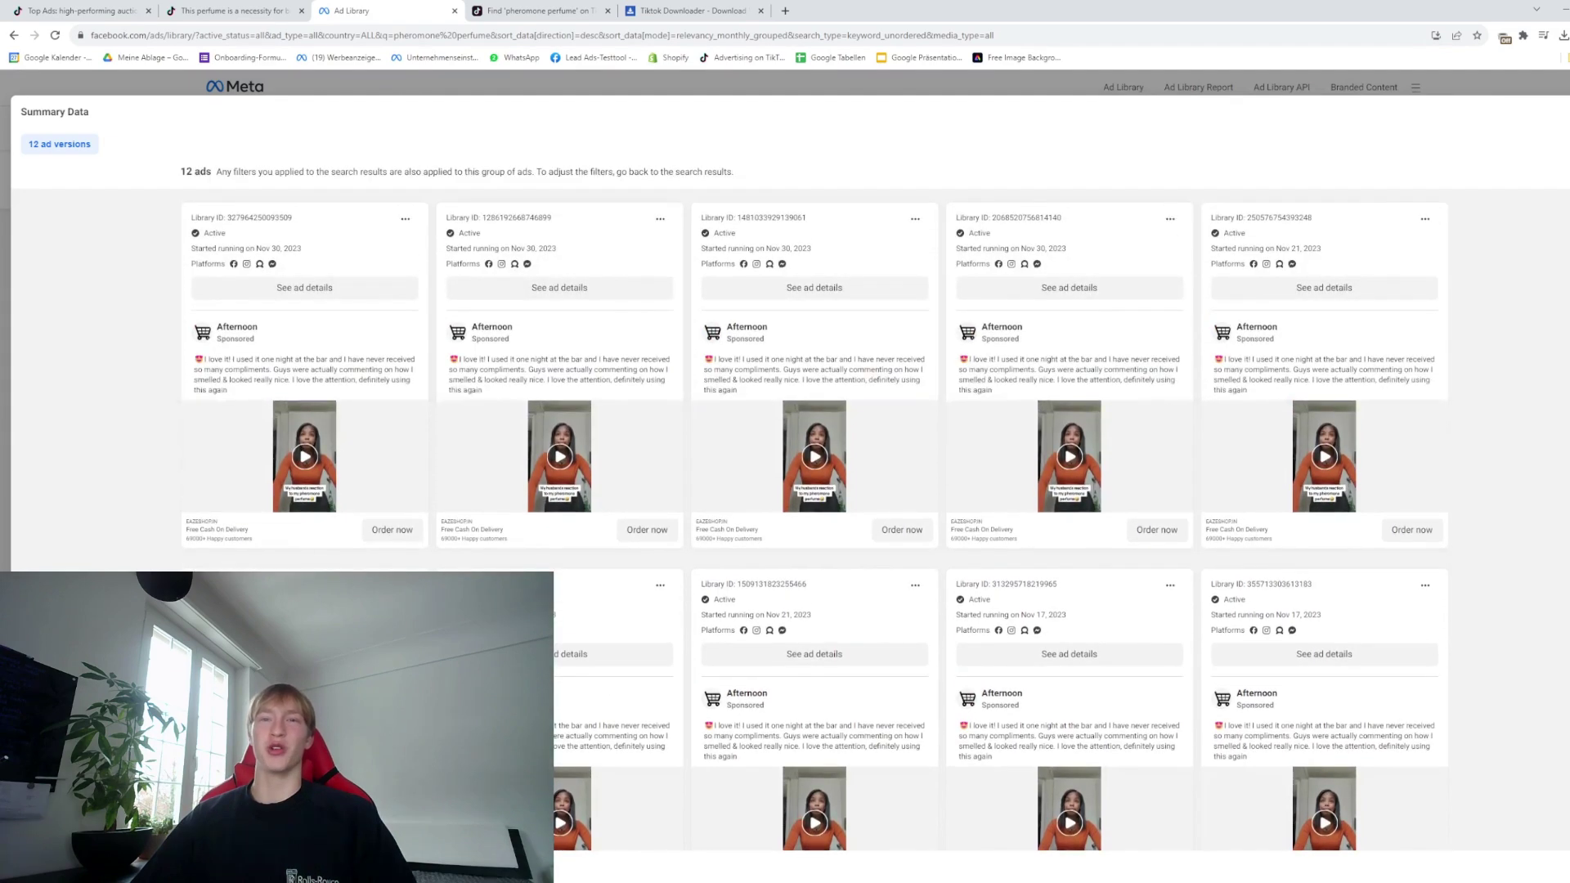
pyautogui.click(305, 352)
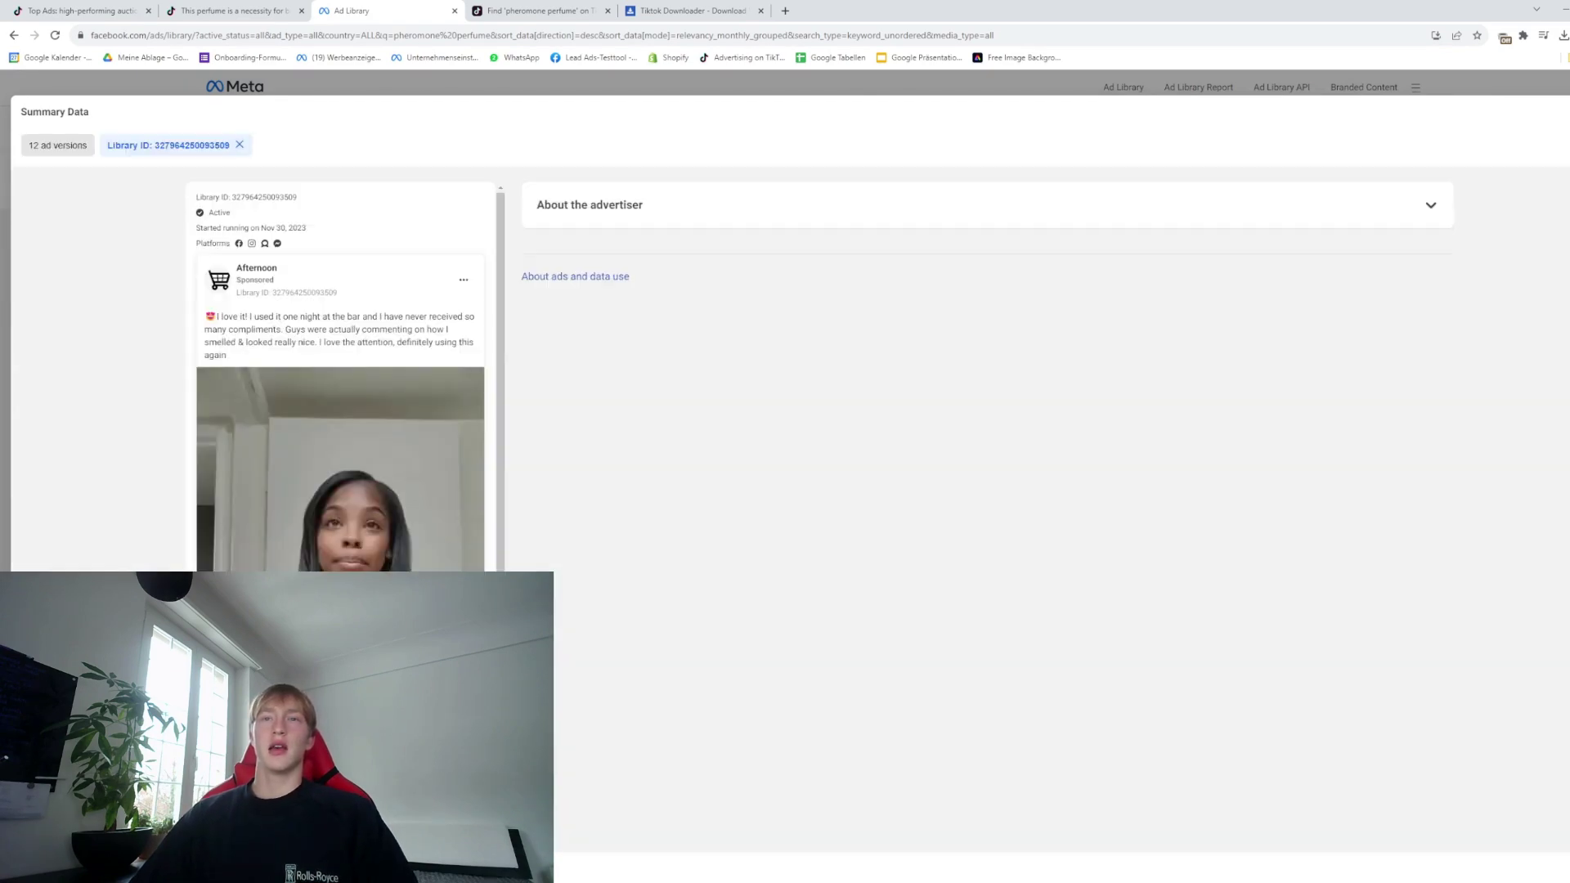
# Step: Open the developer tools on the ad details in the mobile device view and inspect the ad video
pyautogui.rightClick(145, 465)
pyautogui.click(190, 681)
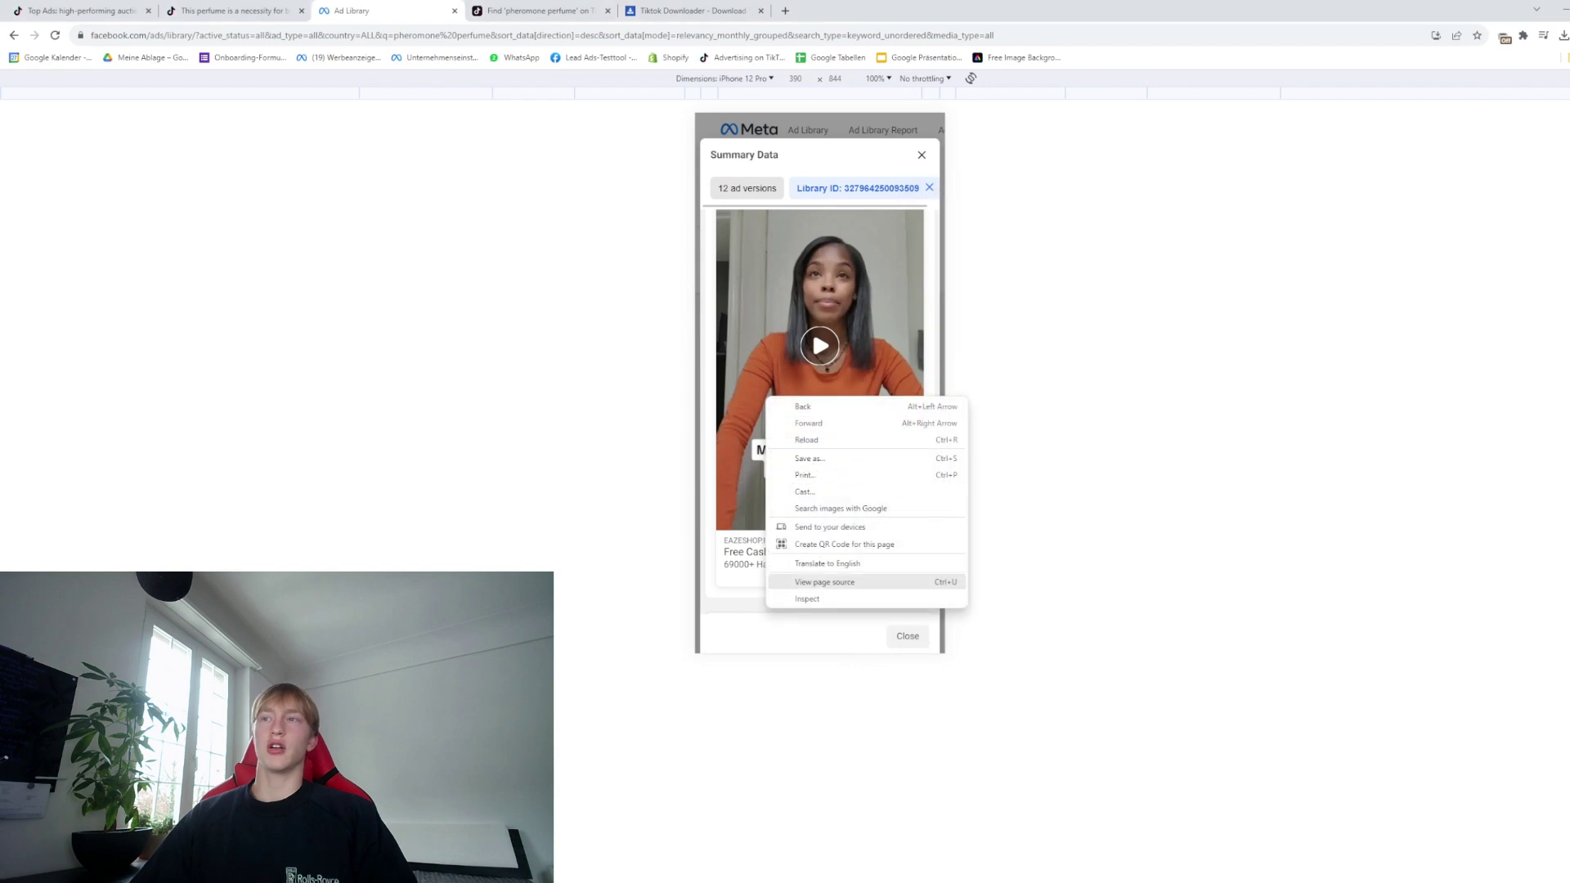
pyautogui.click(808, 599)
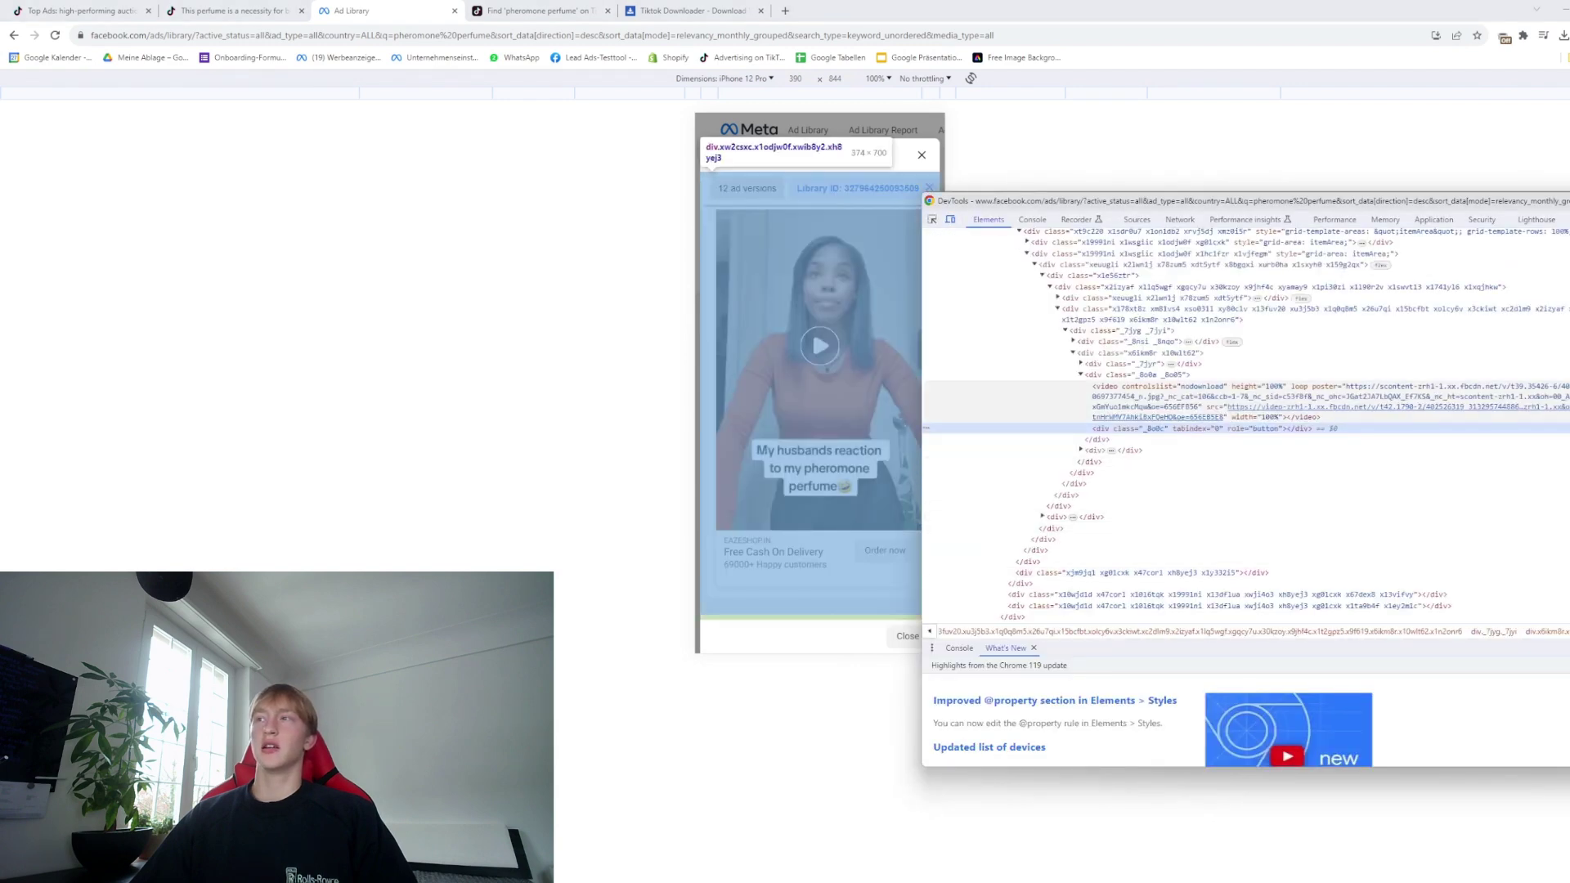
# Step: Copy the video's source URL from the page code and load it in a new tab to download the file
pyautogui.doubleClick(1349, 407)
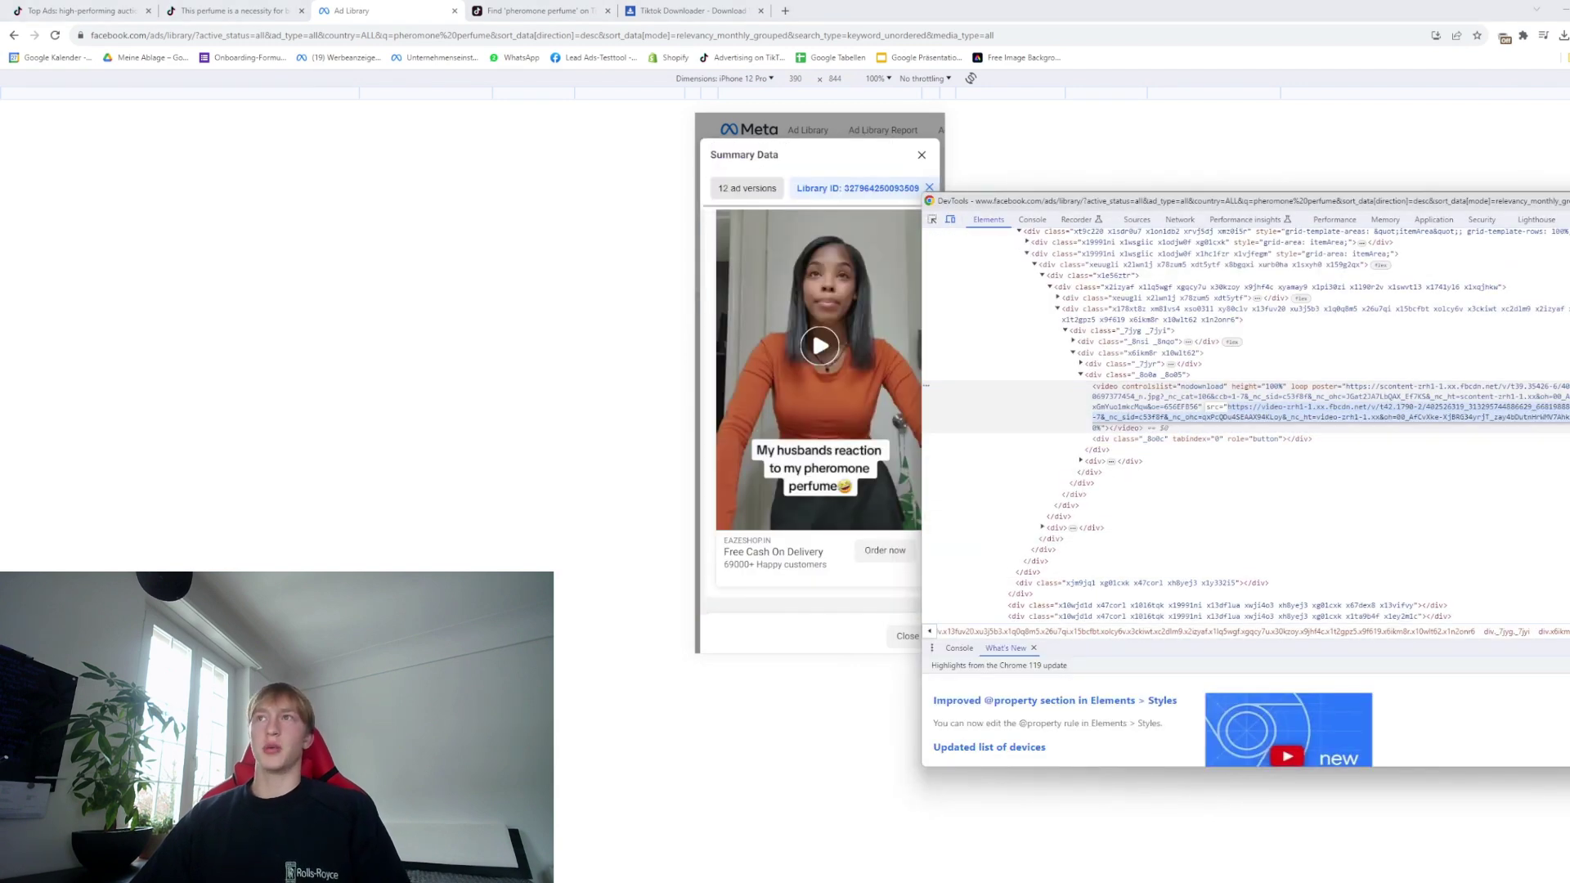
pyautogui.hotkey('ctrl', 't')
pyautogui.hotkey('ctrl', 'v')
pyautogui.press('Return')
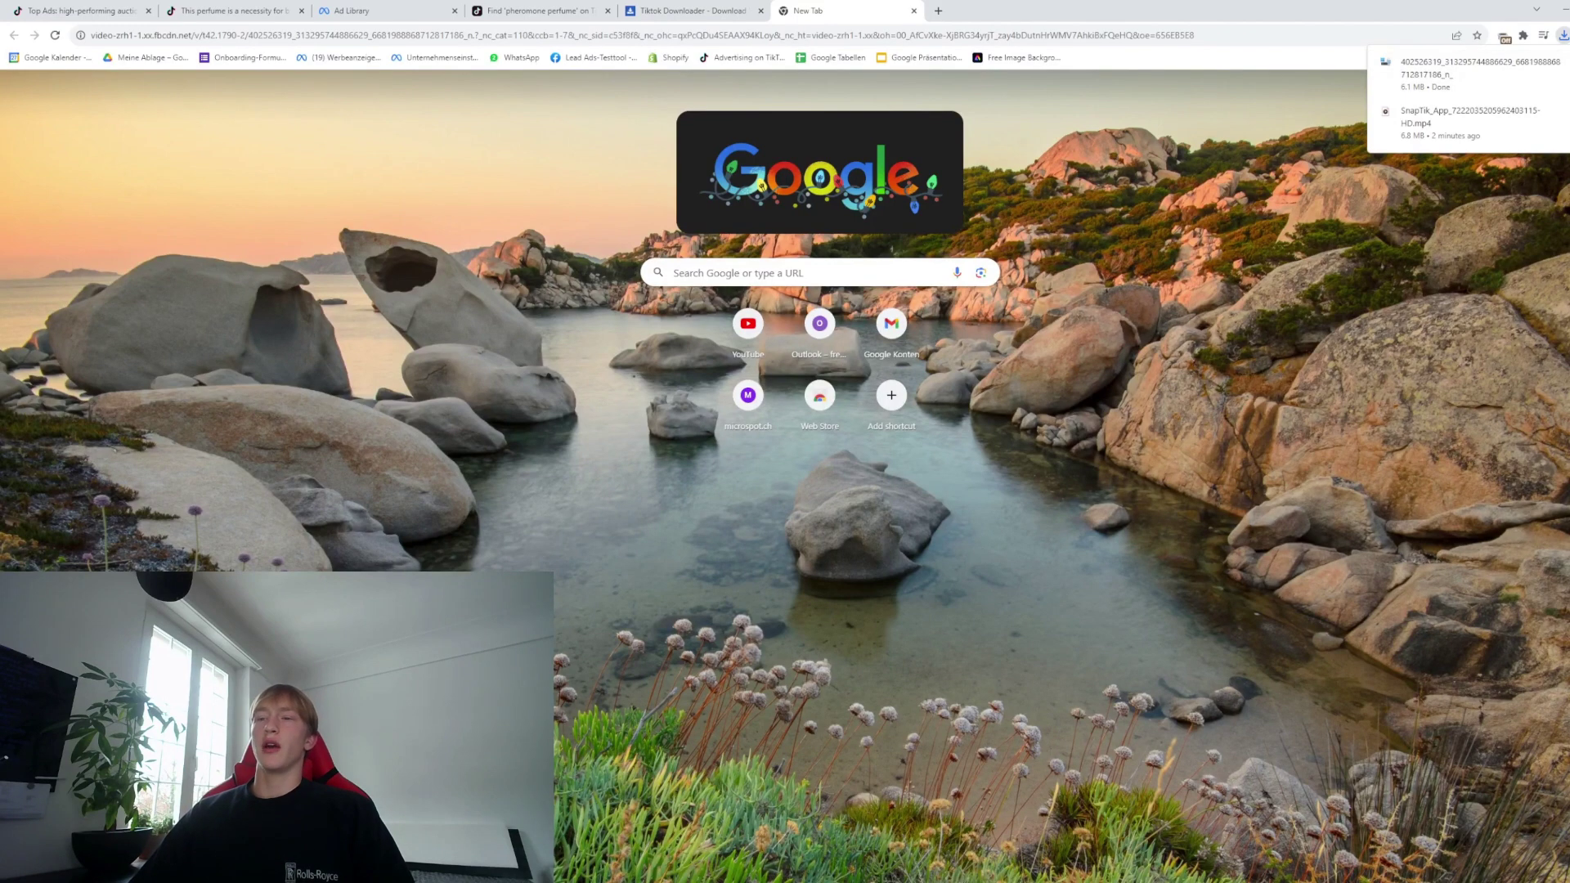
# Step: Switch to the Downloads folder in File Explorer and give the newly downloaded Meta ad video the .mov file extension
pyautogui.hotkey('alt', 'Tab')
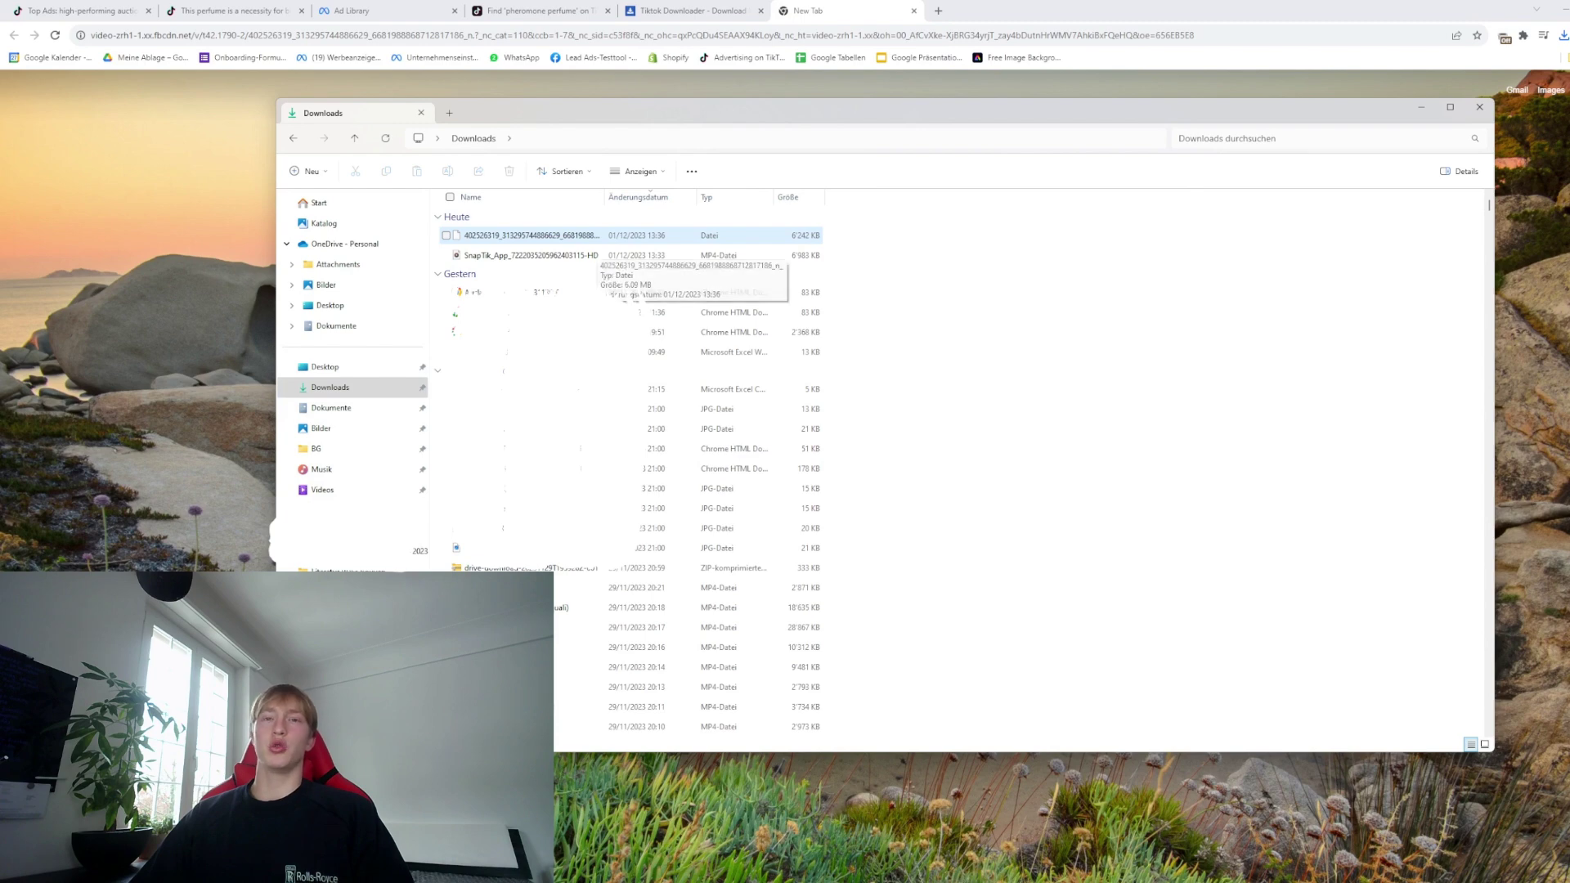
pyautogui.rightClick(591, 234)
pyautogui.click(662, 251)
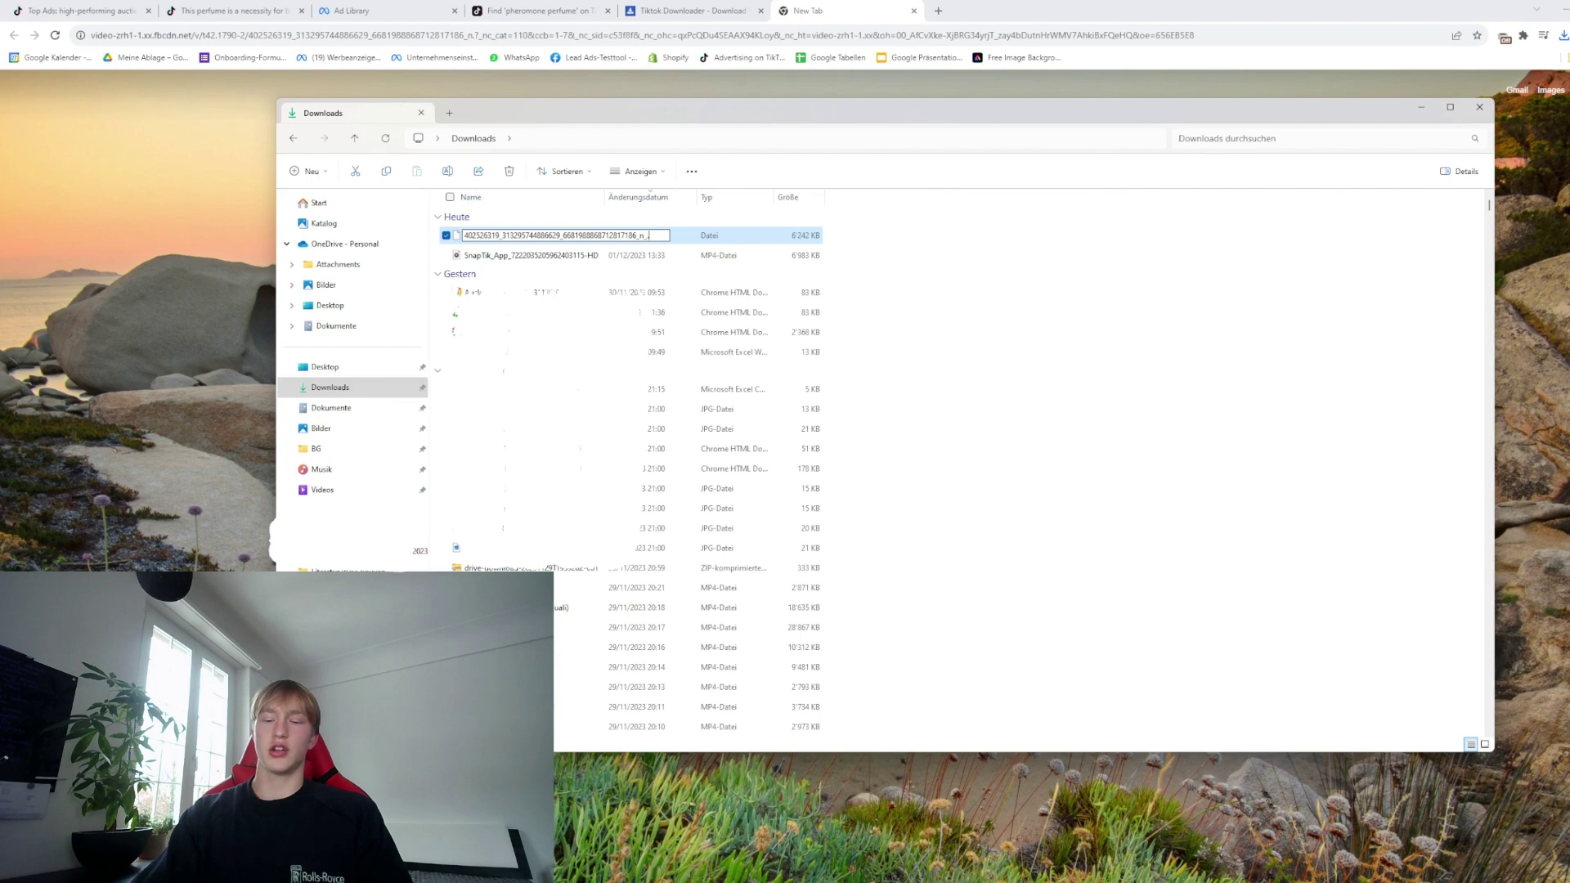
pyautogui.press('Return')
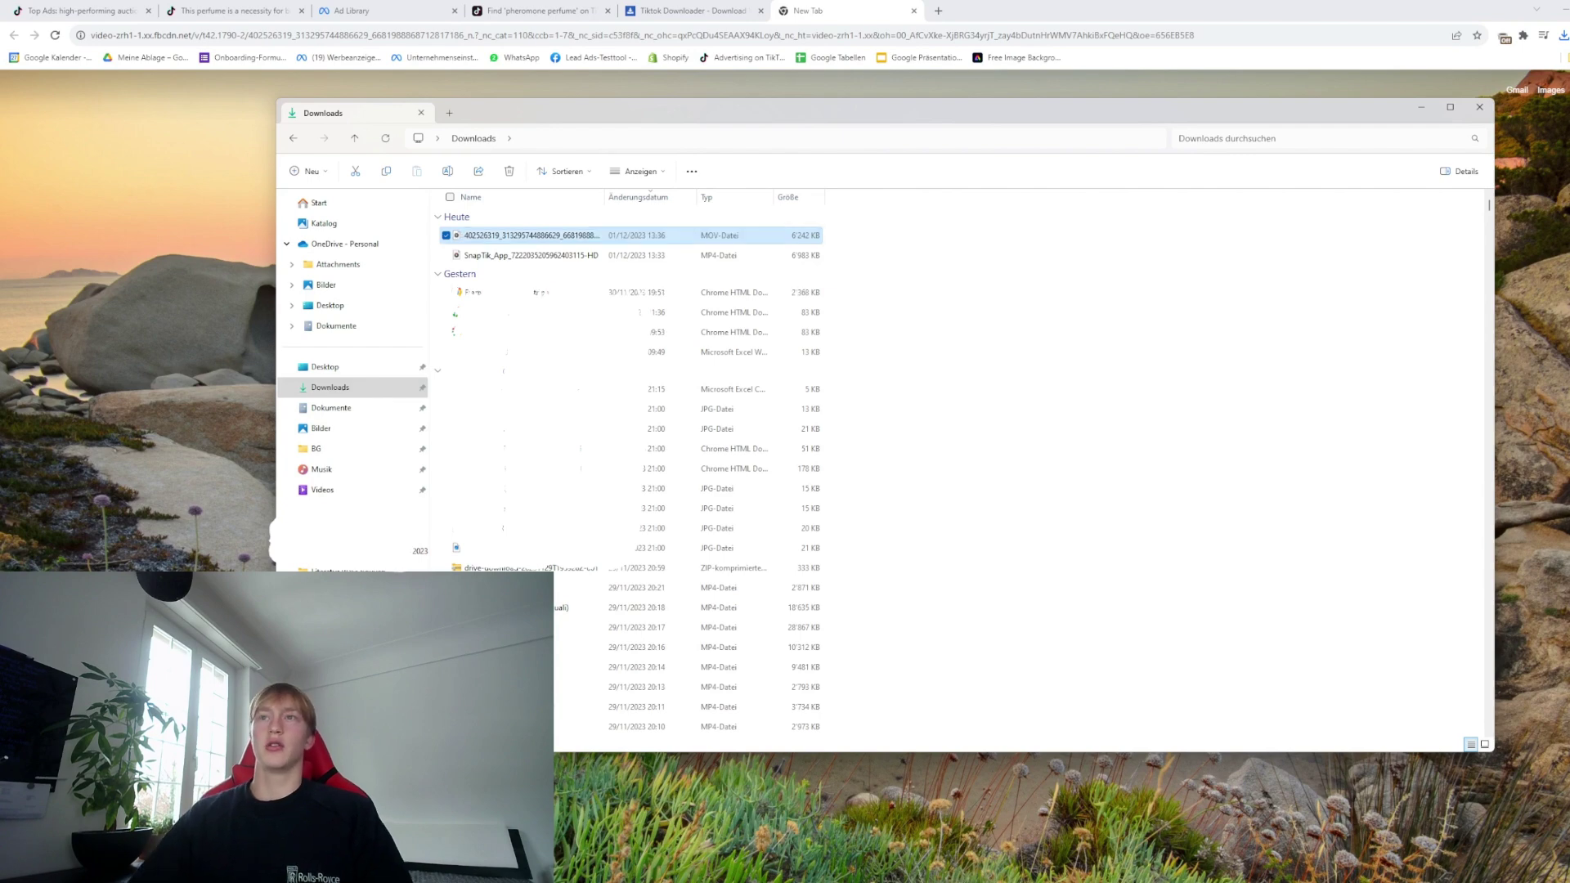